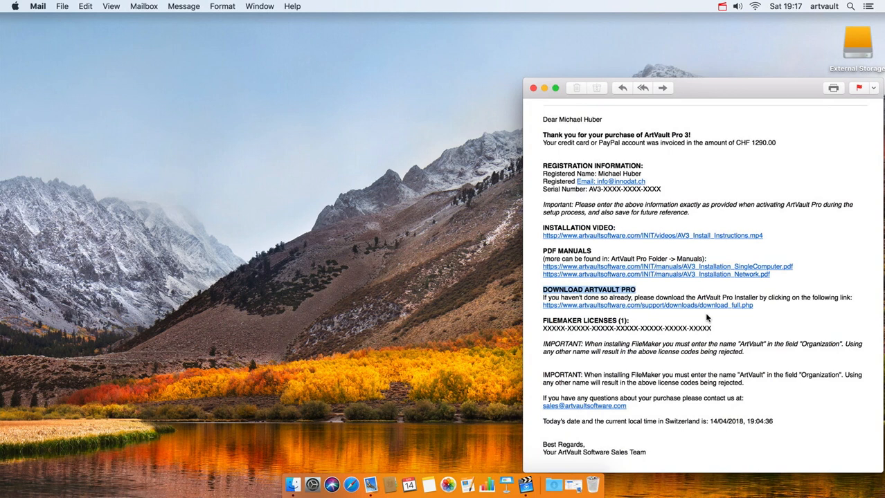
- Open the download_full.php link under the DOWNLOAD ARTVAULT PRO heading in Safari
{"action": "left_click", "coordinate": [707, 318]}
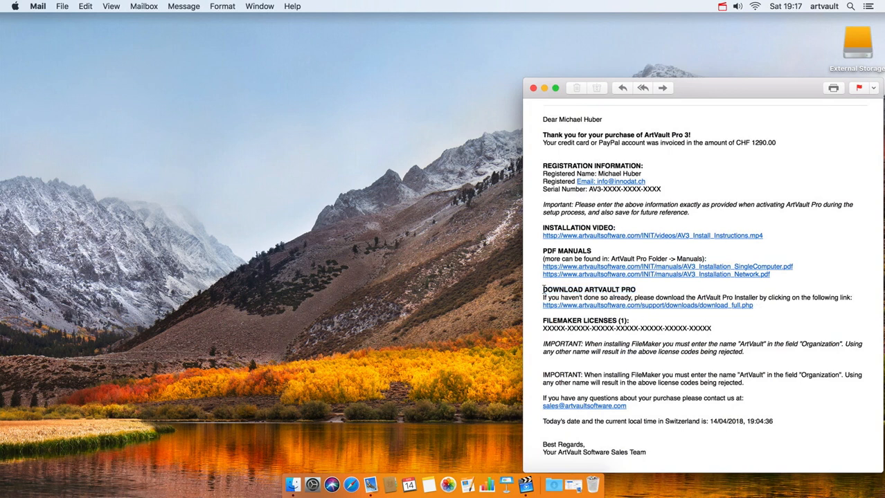
{"action": "left_click_drag", "start_coordinate": [543, 290], "coordinate": [637, 290]}
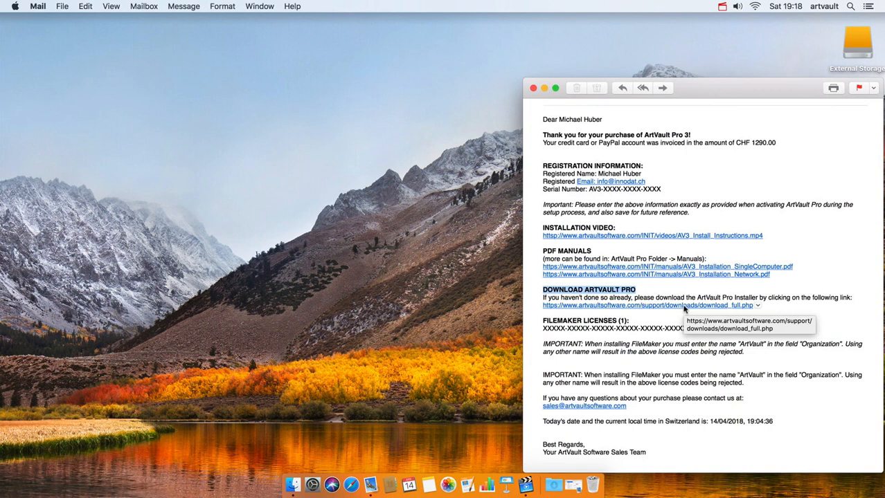
{"action": "left_click", "coordinate": [684, 307]}
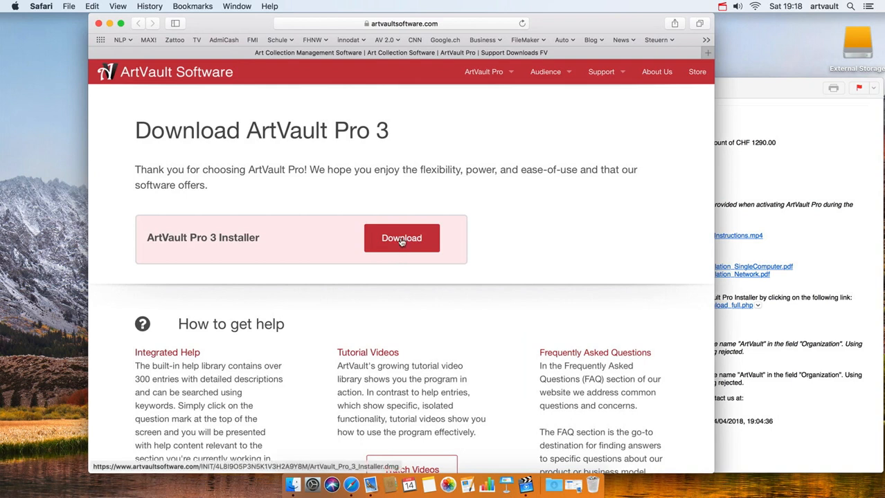
- Download ArtVault_Pro_3_Installer.dmg (9.8 MB) and reveal it in Finder's Downloads folder
{"action": "left_click", "coordinate": [401, 240]}
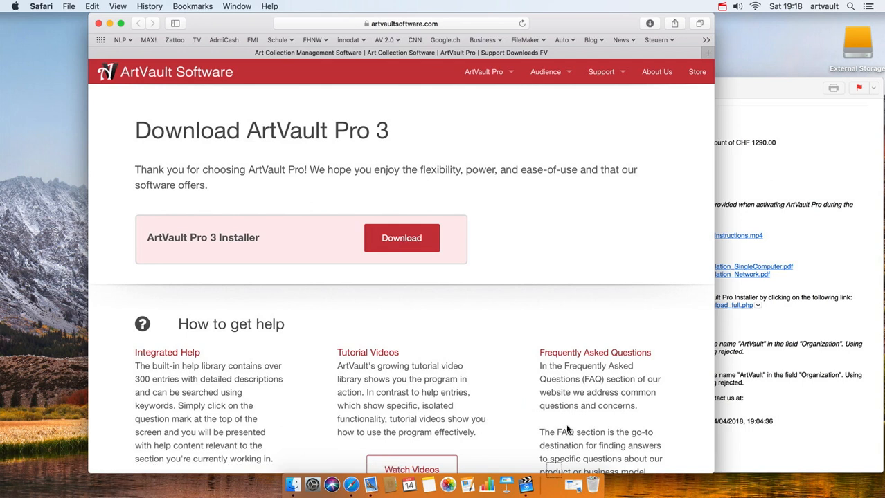
{"action": "left_click", "coordinate": [554, 487]}
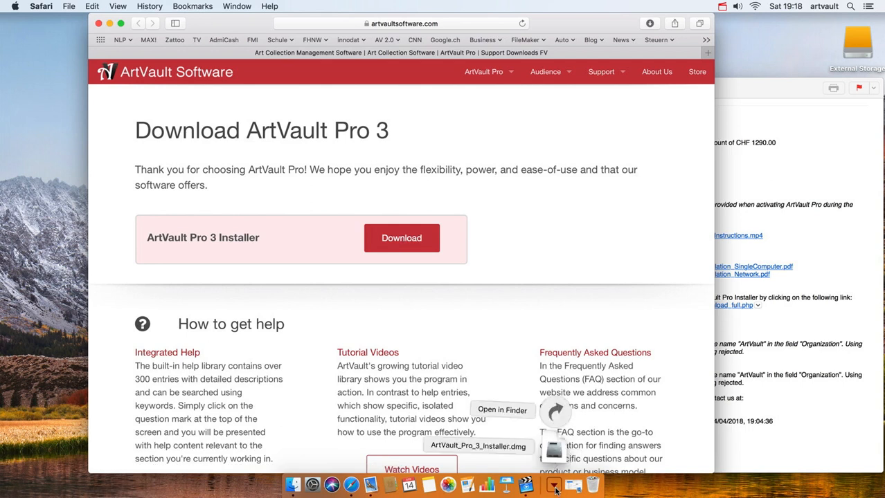
{"action": "left_click", "coordinate": [526, 410]}
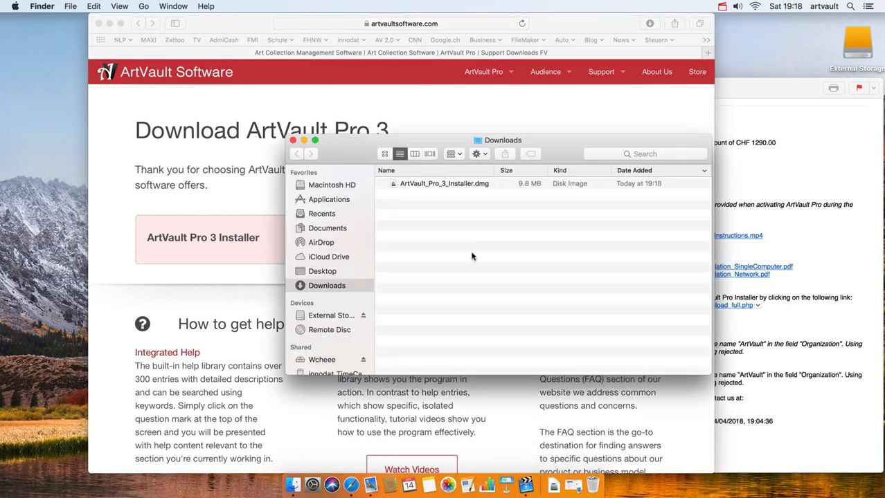
- Mount ArtVault_Pro_3_Installer.dmg to show the ArtVault Pro 3 Installation window
{"action": "double_click", "coordinate": [447, 185]}
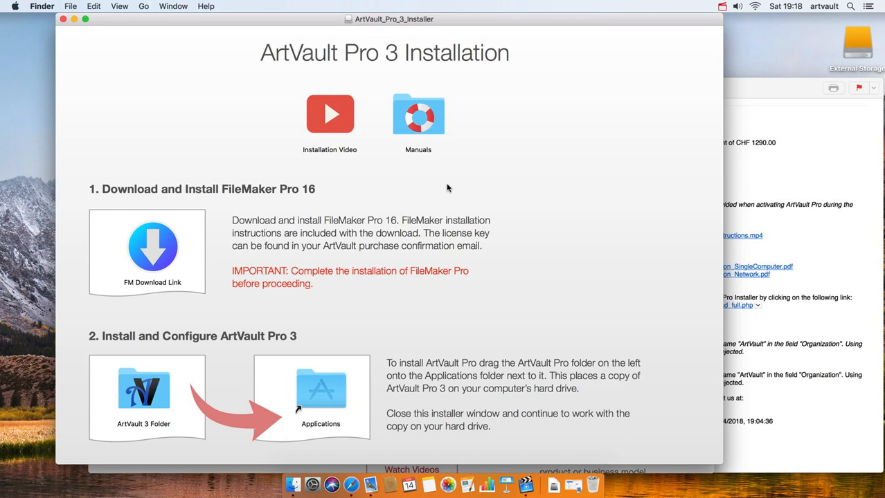
- Download fmp_16.0.5.500.dmg (416 MB) from the FM Download Link and show it in Downloads
{"action": "double_click", "coordinate": [164, 250]}
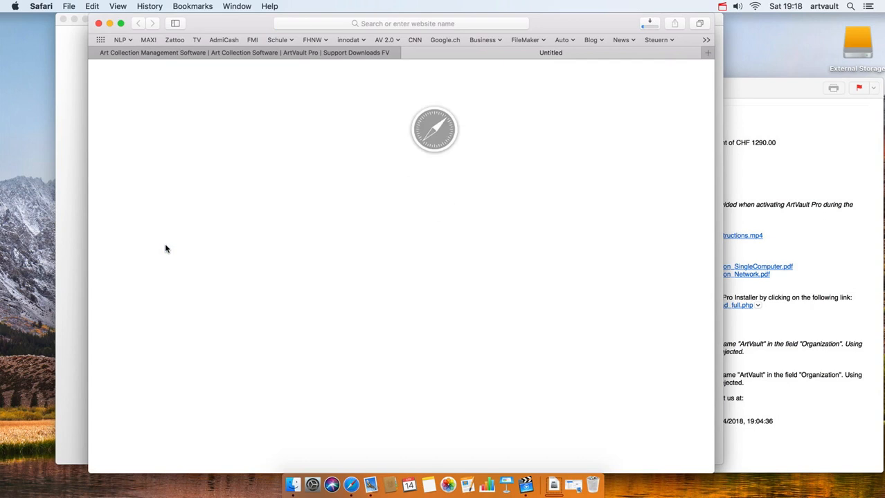
{"action": "left_click", "coordinate": [646, 23]}
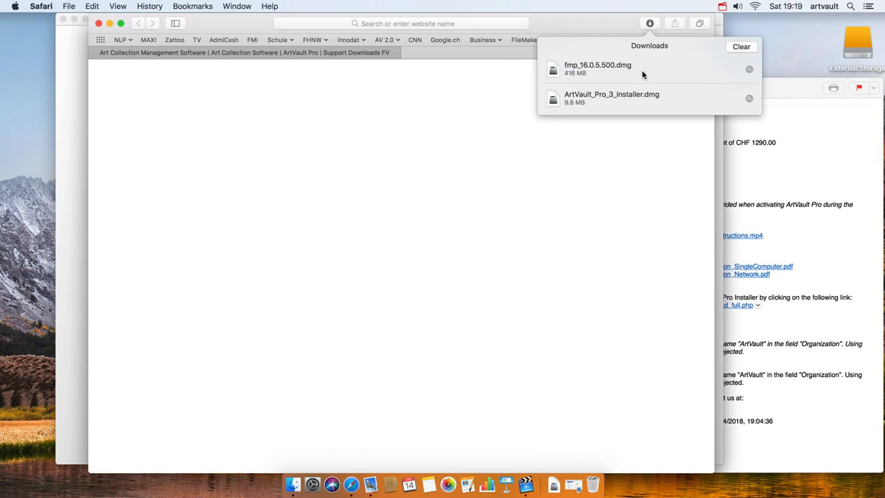
{"action": "left_click", "coordinate": [553, 485]}
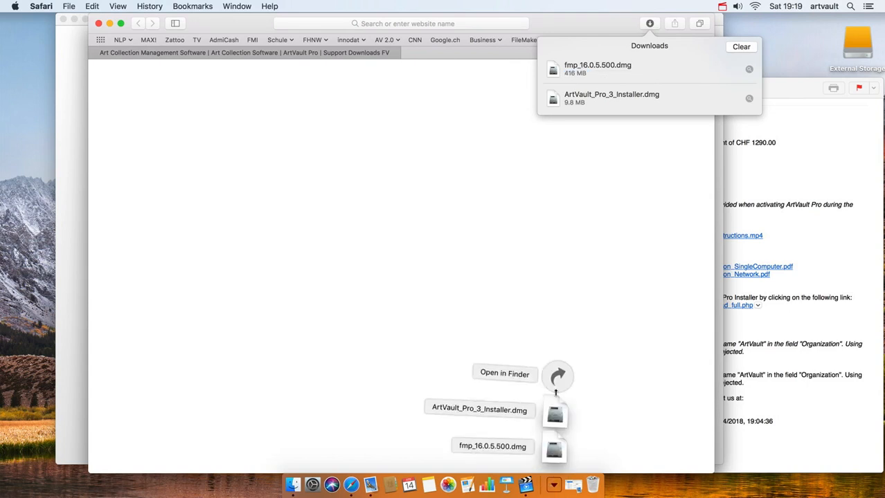
{"action": "left_click", "coordinate": [557, 377]}
- Mount fmp_16.0.5.500.dmg and launch the FileMaker Pro 16.pkg installer
{"action": "left_click", "coordinate": [449, 185]}
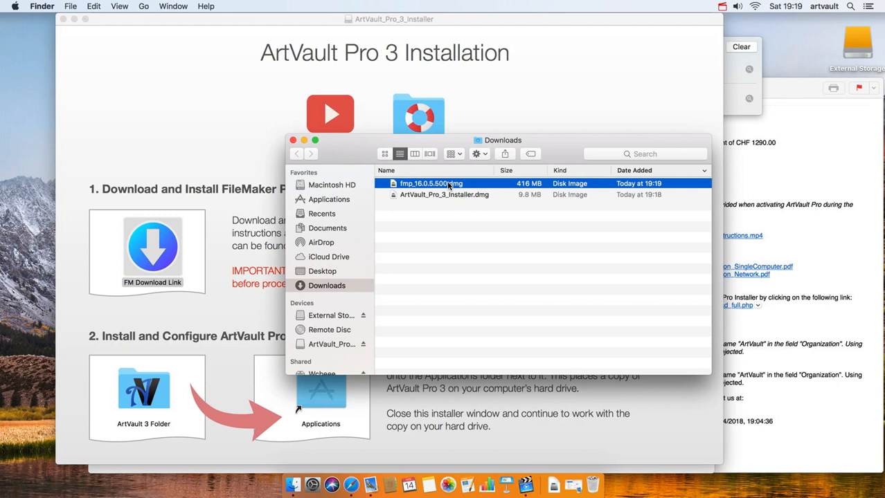
{"action": "double_click", "coordinate": [449, 185]}
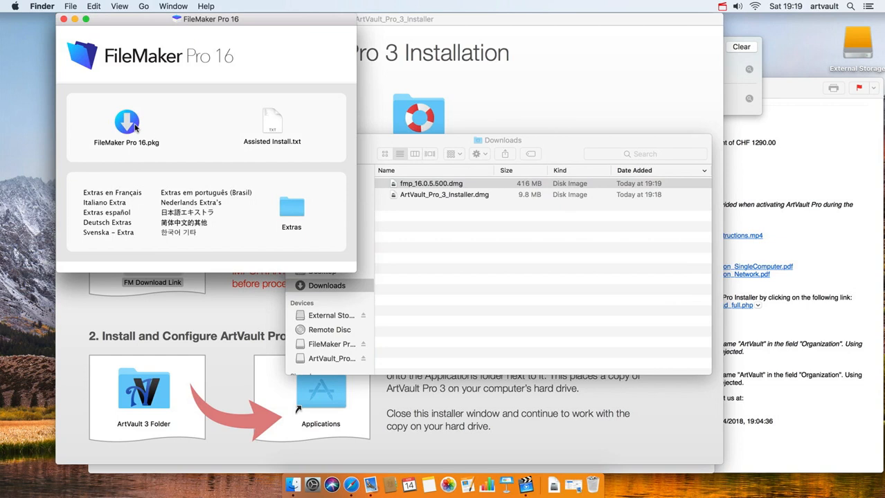
{"action": "double_click", "coordinate": [127, 123]}
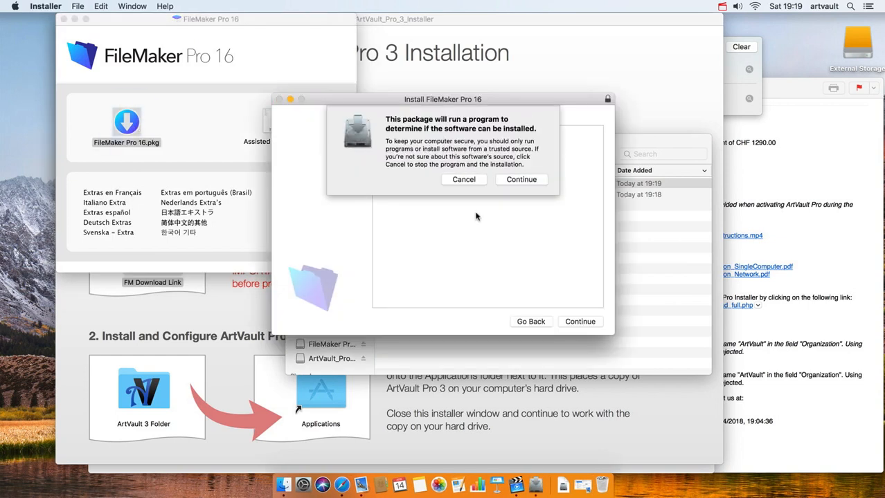
- Pass the installability check, then enter the registered user name and organization ArtVault
{"action": "left_click", "coordinate": [540, 183]}
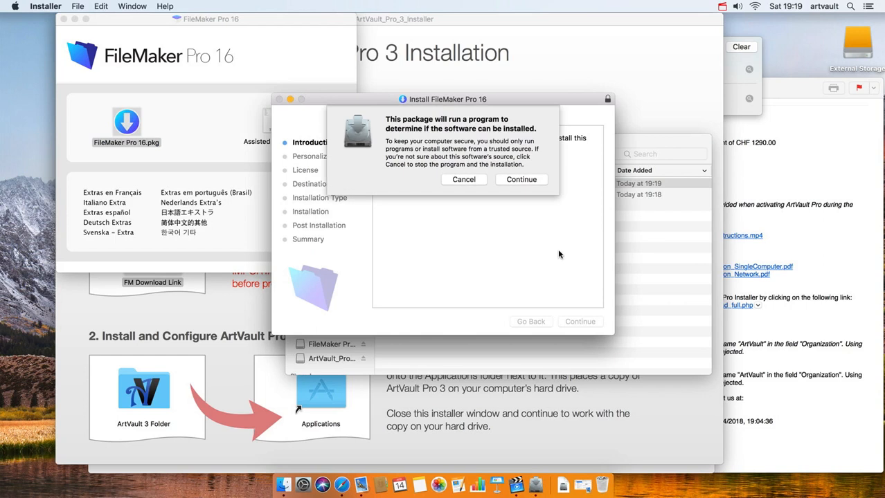
{"action": "left_click", "coordinate": [522, 179]}
{"action": "left_click", "coordinate": [580, 321]}
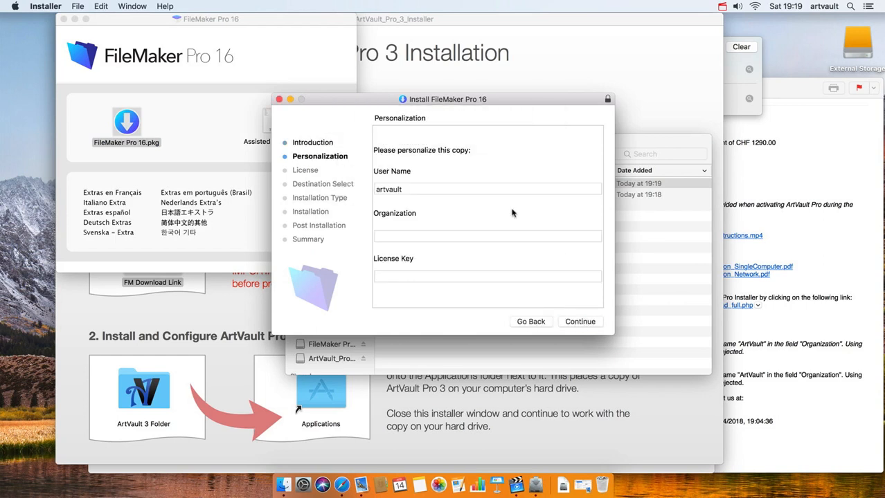
{"action": "double_click", "coordinate": [466, 188]}
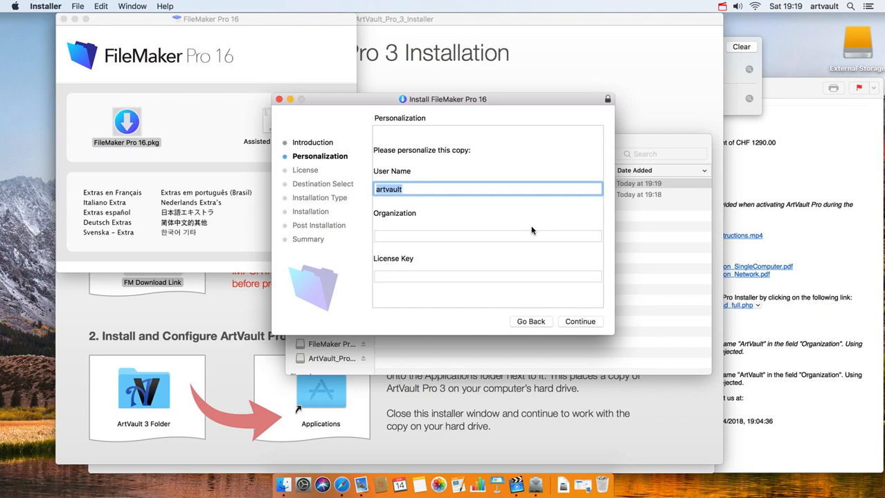
{"action": "left_click", "coordinate": [535, 234]}
{"action": "type", "text": "ArtVault"}
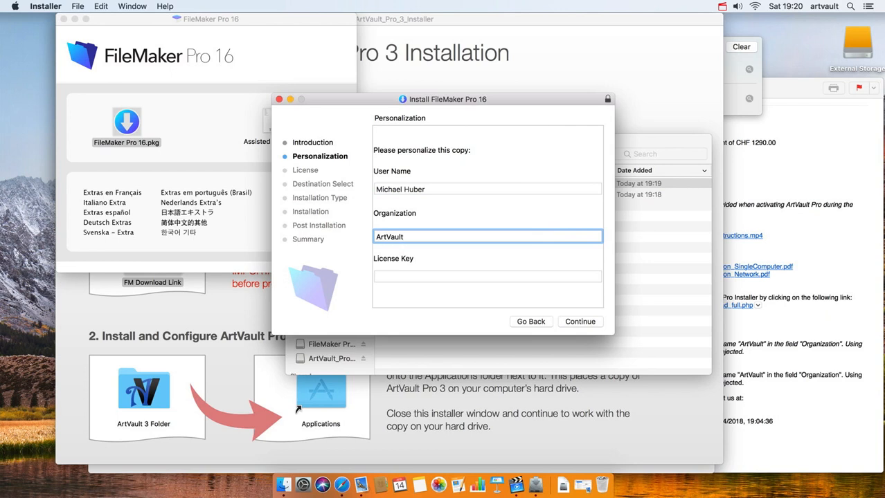
- Copy the FileMaker license key from the purchase email into the License Key field
{"action": "left_click", "coordinate": [535, 276]}
{"action": "left_click", "coordinate": [800, 311]}
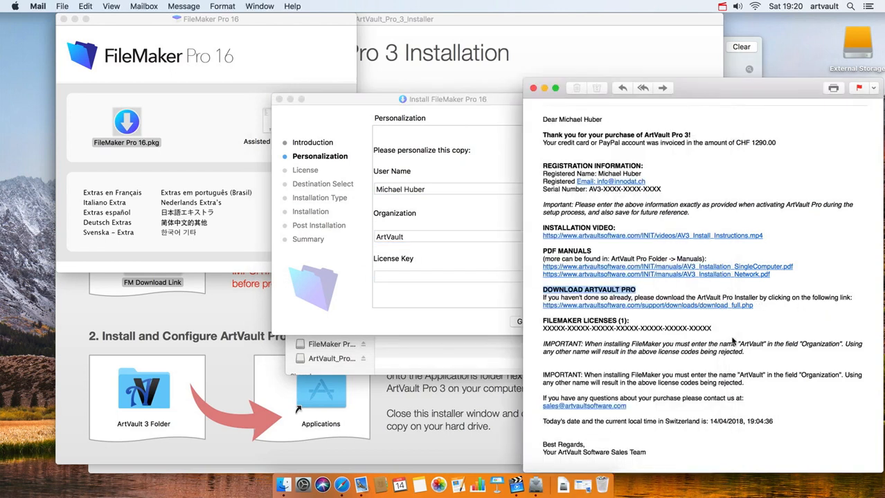
{"action": "left_click_drag", "start_coordinate": [711, 332], "coordinate": [539, 330]}
{"action": "key", "text": "super+c"}
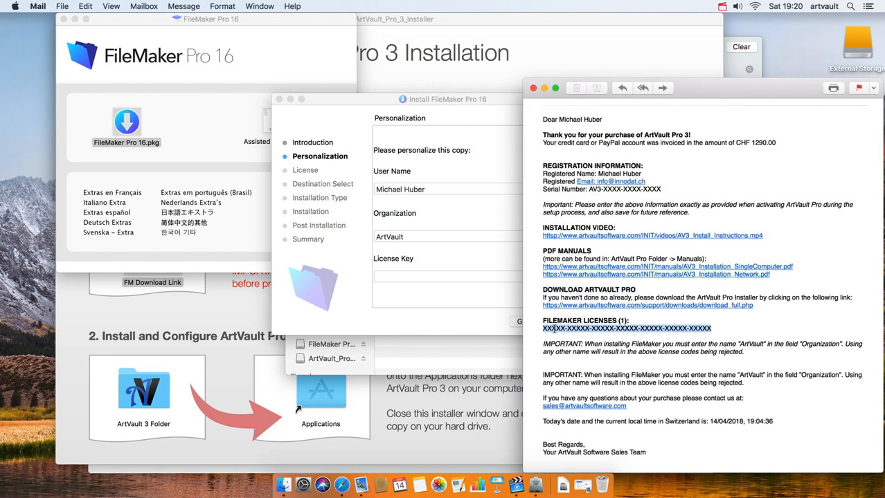
{"action": "left_click", "coordinate": [458, 284]}
{"action": "key", "text": "super+v"}
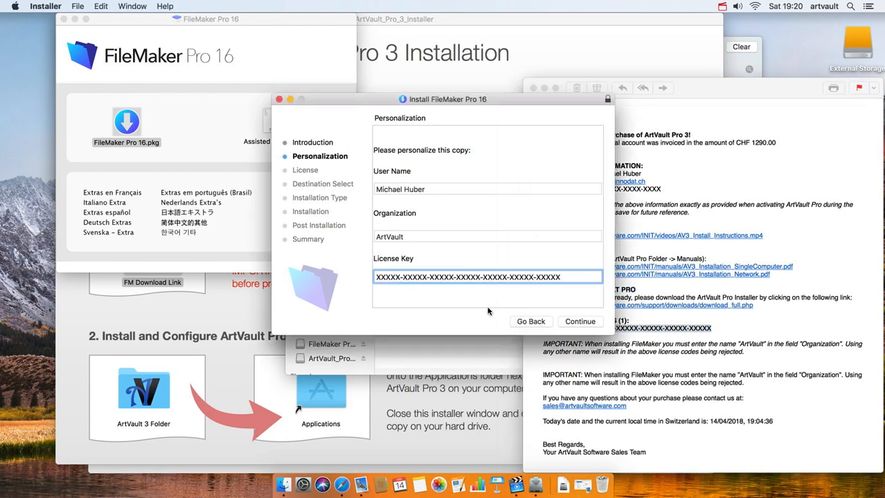
- Accept the license agreement and run the standard install, authorizing with the administrator password
{"action": "left_click", "coordinate": [582, 322]}
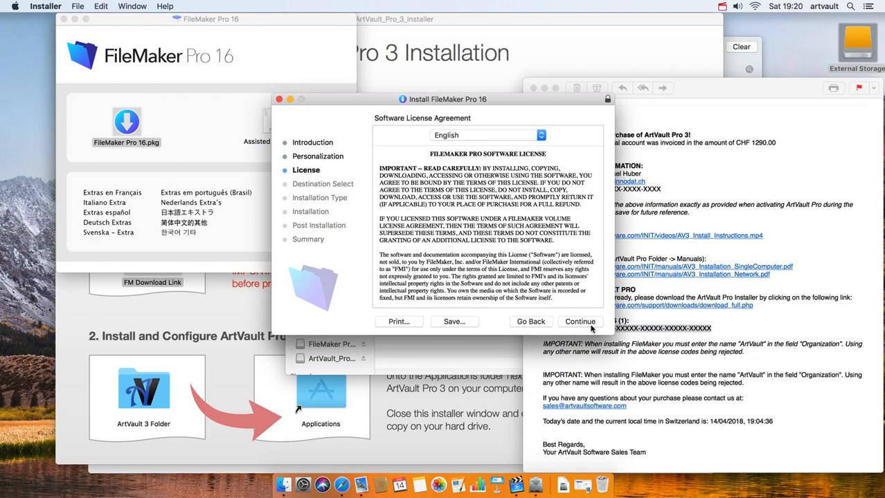
{"action": "left_click", "coordinate": [589, 324]}
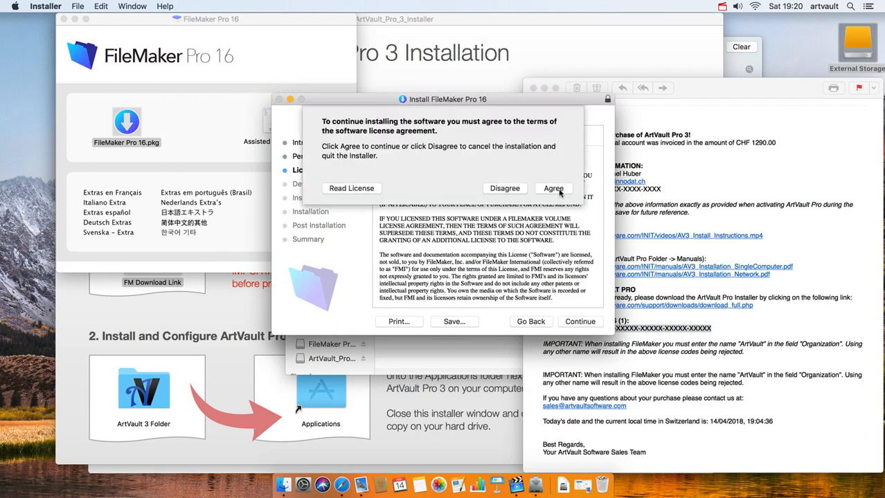
{"action": "left_click", "coordinate": [559, 191]}
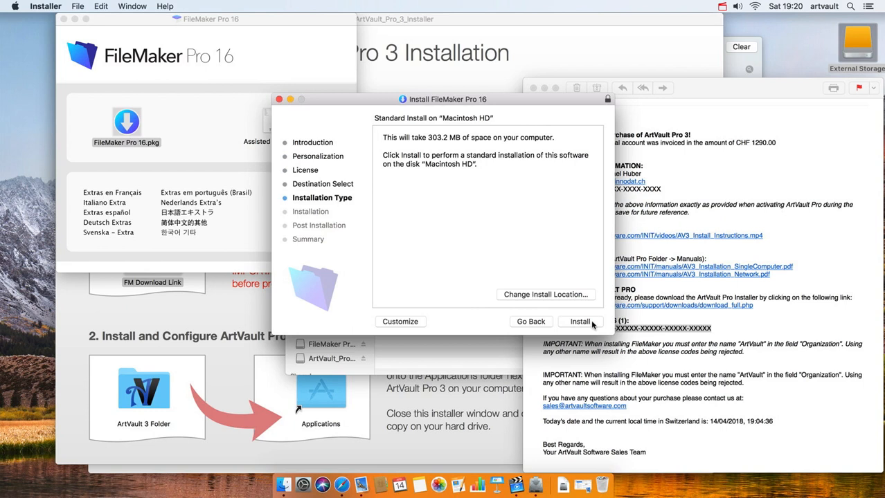
{"action": "left_click", "coordinate": [582, 322]}
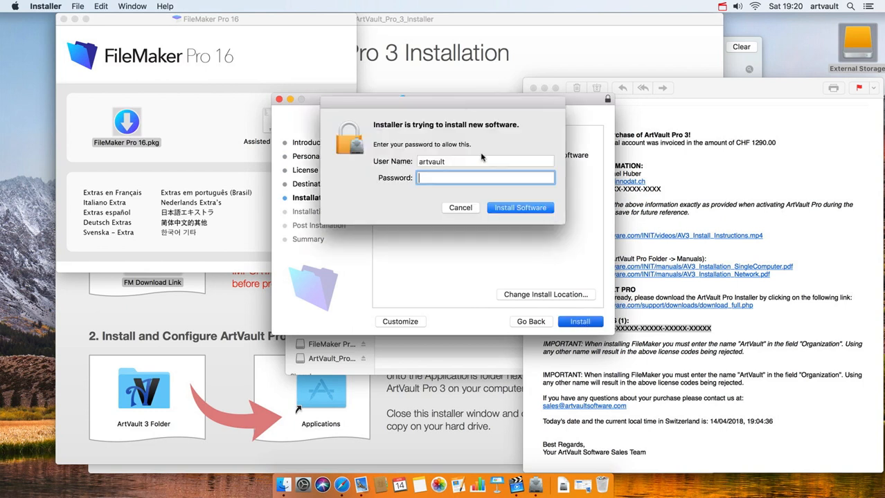
{"action": "type", "text": "•••••"}
{"action": "key", "text": "Return"}
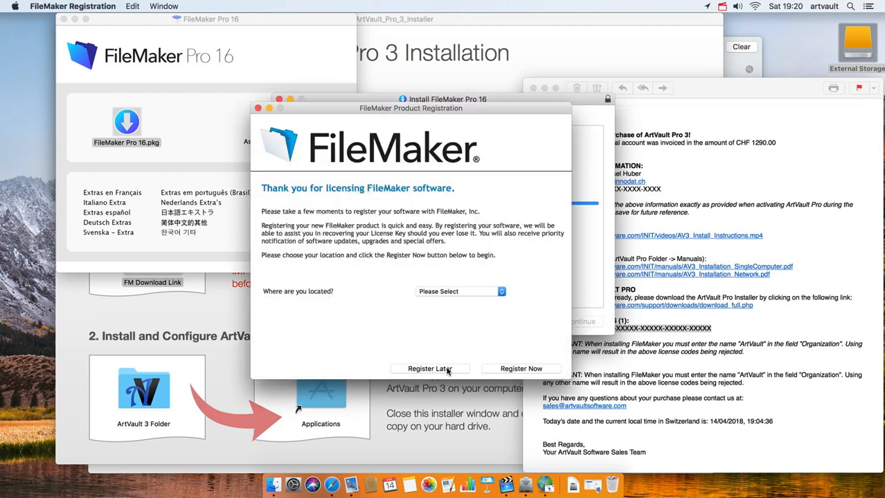
- Postpone FileMaker product registration and close the finished installer
{"action": "left_click", "coordinate": [447, 369]}
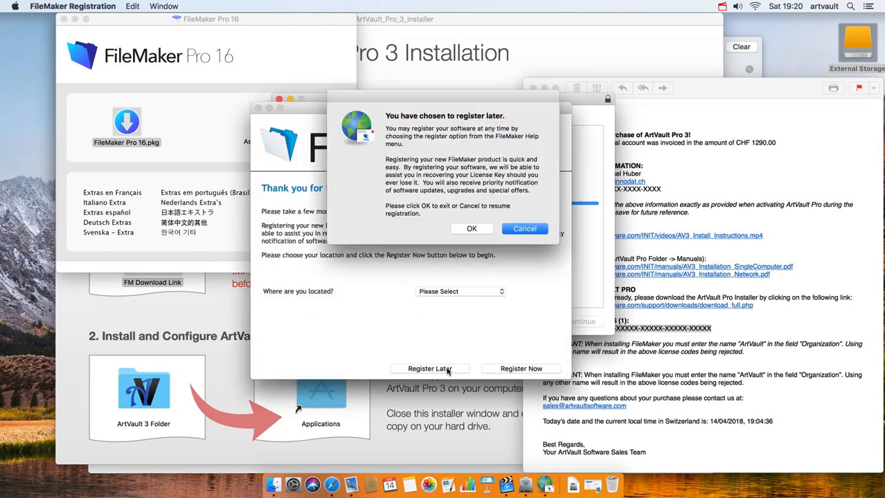
{"action": "left_click", "coordinate": [477, 231]}
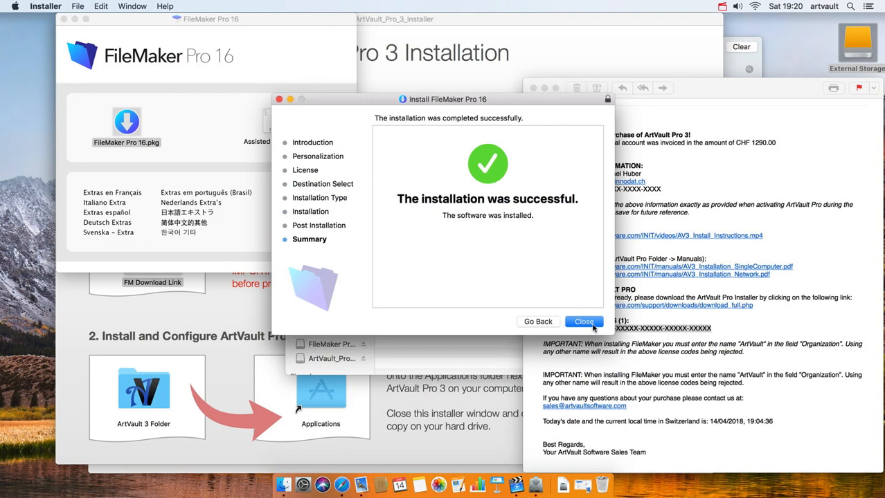
{"action": "left_click", "coordinate": [584, 322]}
- Keep the FileMaker installer package and show the Applications folder in Finder
{"action": "left_click", "coordinate": [454, 164]}
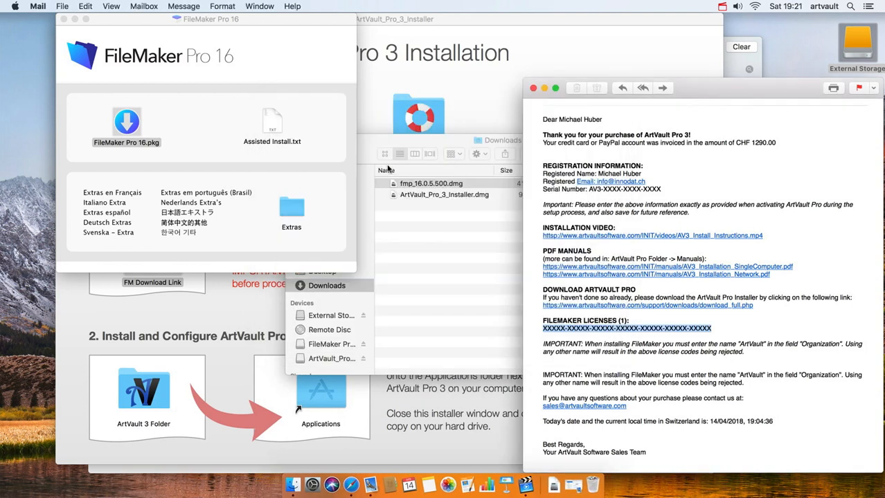
{"action": "left_click", "coordinate": [295, 486]}
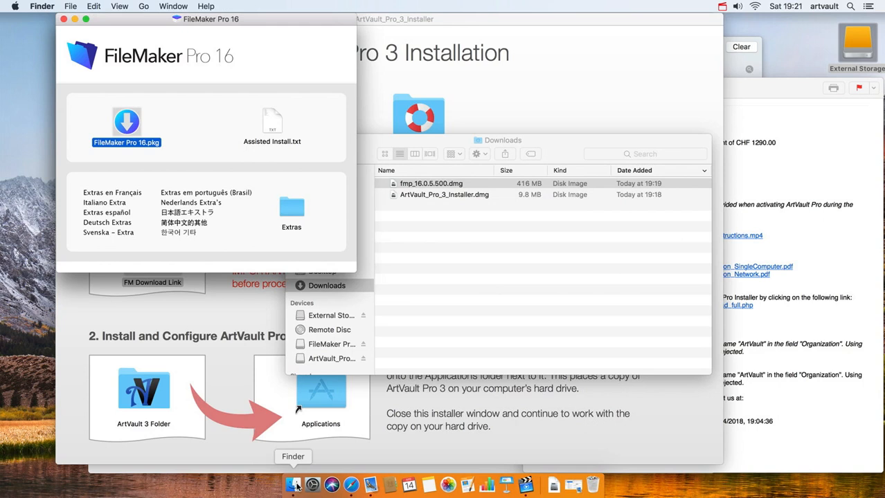
{"action": "left_click", "coordinate": [447, 213]}
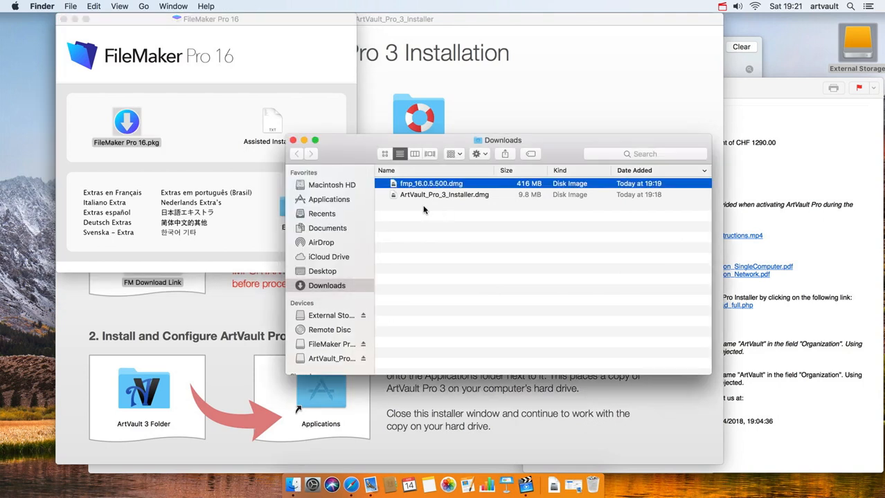
{"action": "left_click", "coordinate": [341, 199]}
- Launch FileMaker Pro from the FileMaker Pro 16 folder and close its Launch Center
{"action": "scroll", "coordinate": [443, 311], "scroll_direction": "down", "scroll_amount": 10}
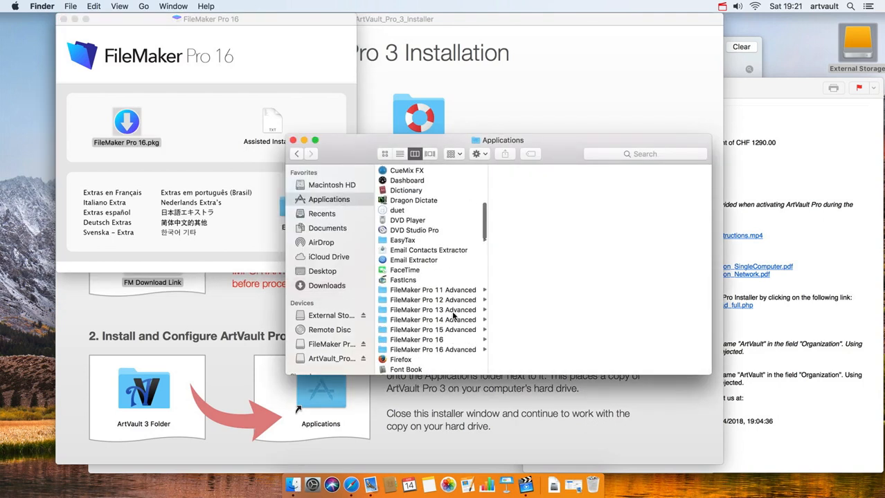
{"action": "scroll", "coordinate": [443, 312], "scroll_direction": "down", "scroll_amount": 3}
{"action": "scroll", "coordinate": [447, 277], "scroll_direction": "up", "scroll_amount": 3}
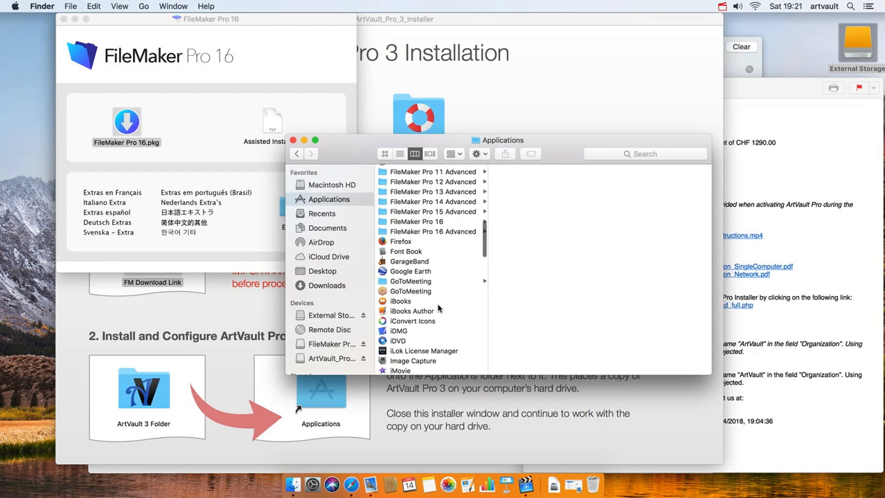
{"action": "left_click", "coordinate": [421, 222]}
{"action": "scroll", "coordinate": [422, 221], "scroll_direction": "down", "scroll_amount": 3}
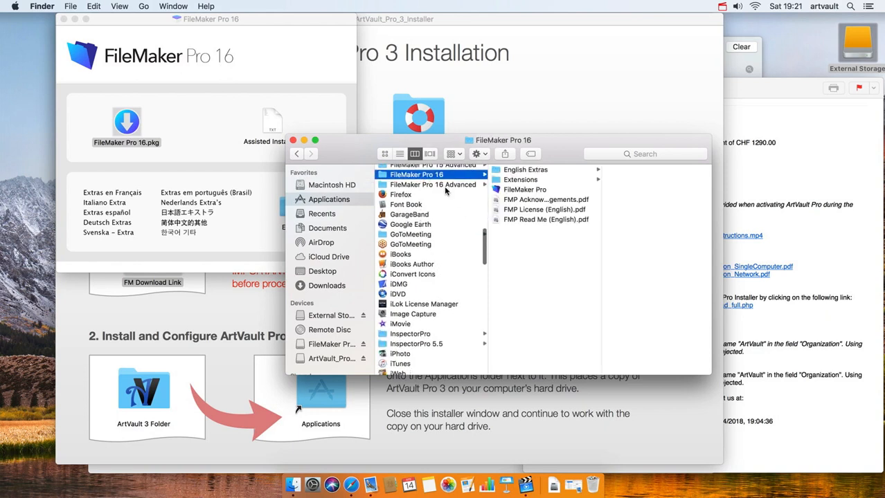
{"action": "double_click", "coordinate": [534, 192]}
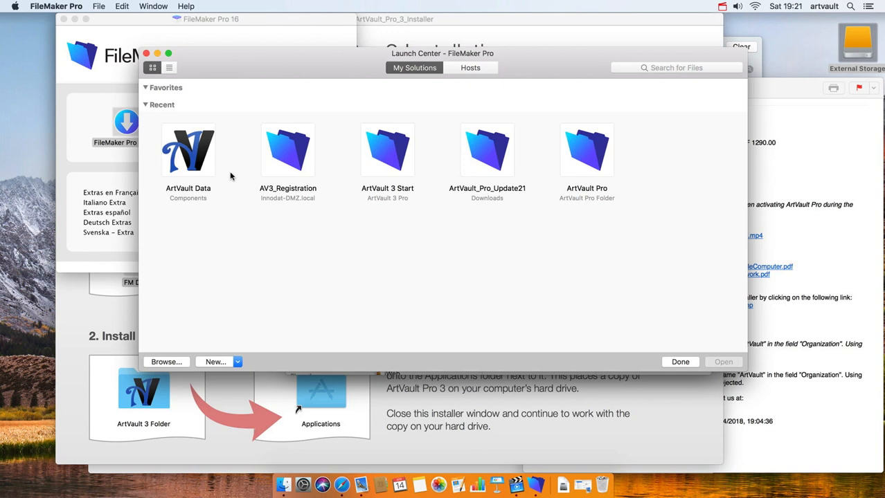
{"action": "left_click", "coordinate": [146, 54]}
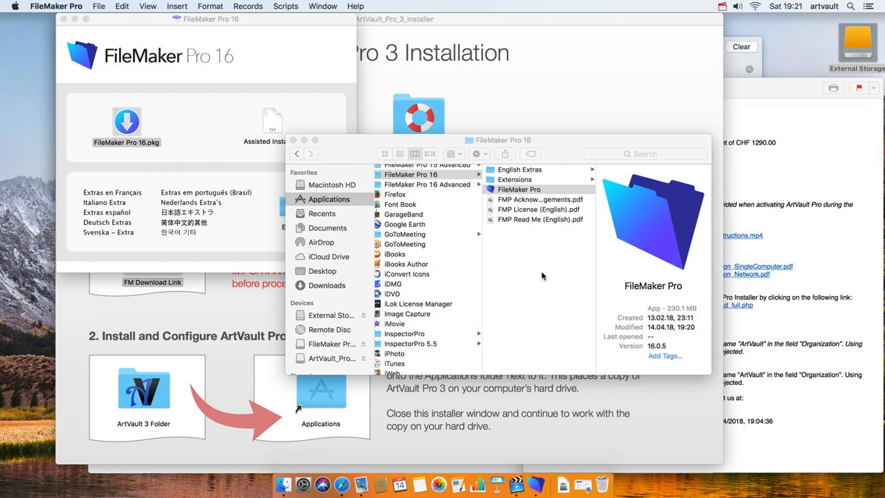
- Copy the ArtVault 3 Folder onto the Applications alias in the installation window
{"action": "left_click", "coordinate": [519, 419]}
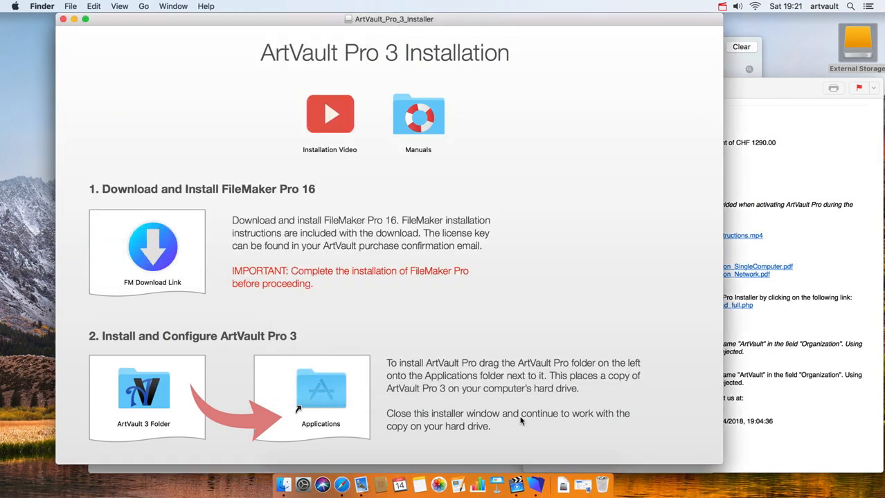
{"action": "scroll", "coordinate": [328, 286], "scroll_direction": "down", "scroll_amount": 1}
{"action": "left_click_drag", "start_coordinate": [141, 394], "coordinate": [320, 388]}
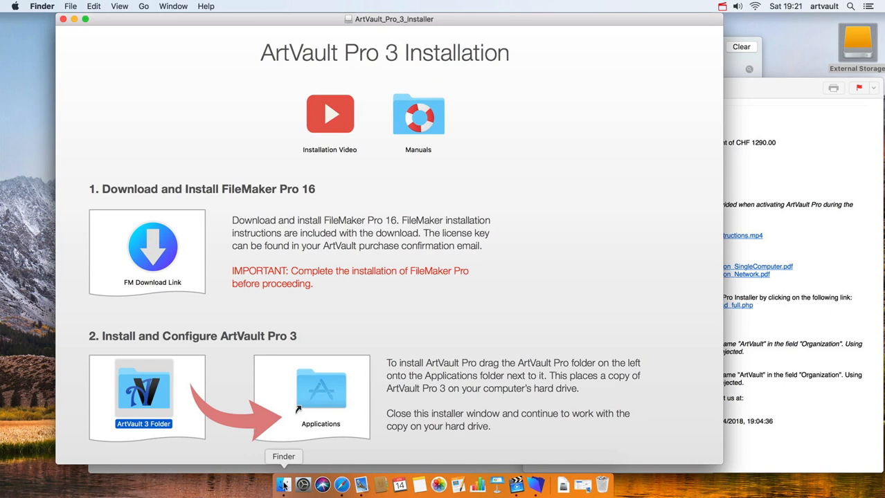
- Move the installation window right and open a new Finder window showing Recents
{"action": "key", "text": "m"}
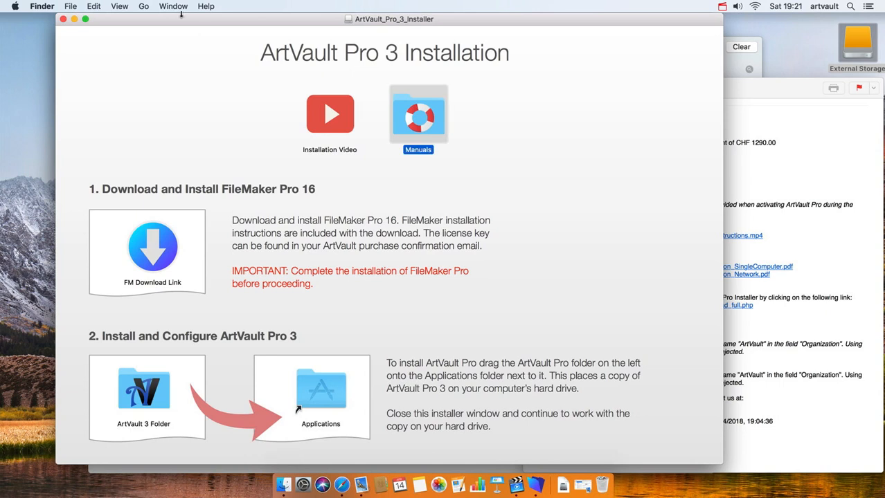
{"action": "left_click_drag", "start_coordinate": [181, 17], "coordinate": [275, 17]}
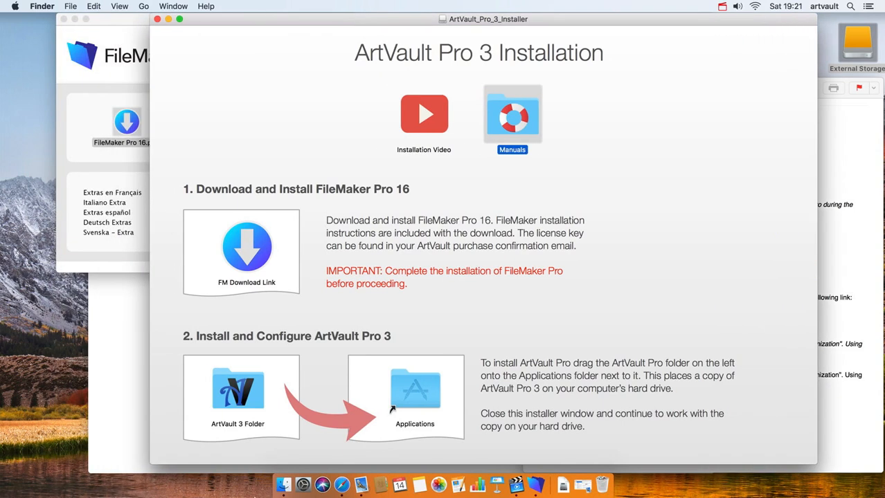
{"action": "left_click", "coordinate": [282, 484]}
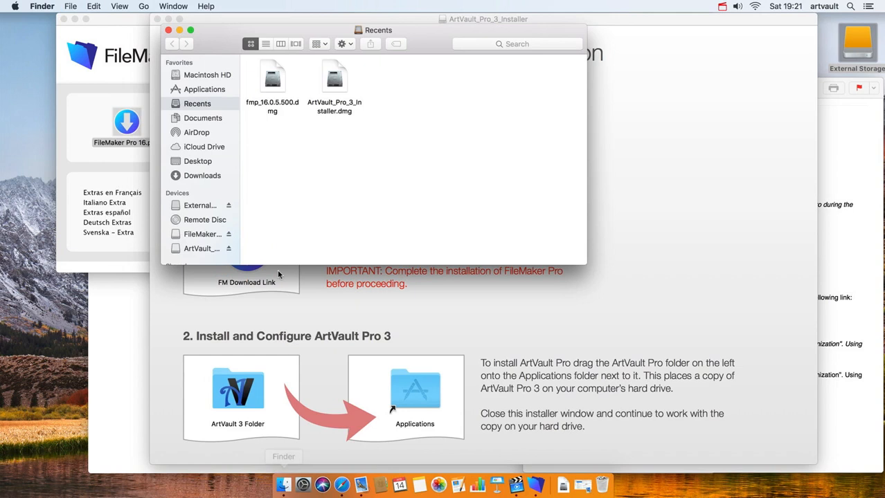
- Add ArtVault 3 Start.fmp12 from Applications > ArtVault 3 Folder to the Dock and launch it
{"action": "left_click", "coordinate": [194, 96]}
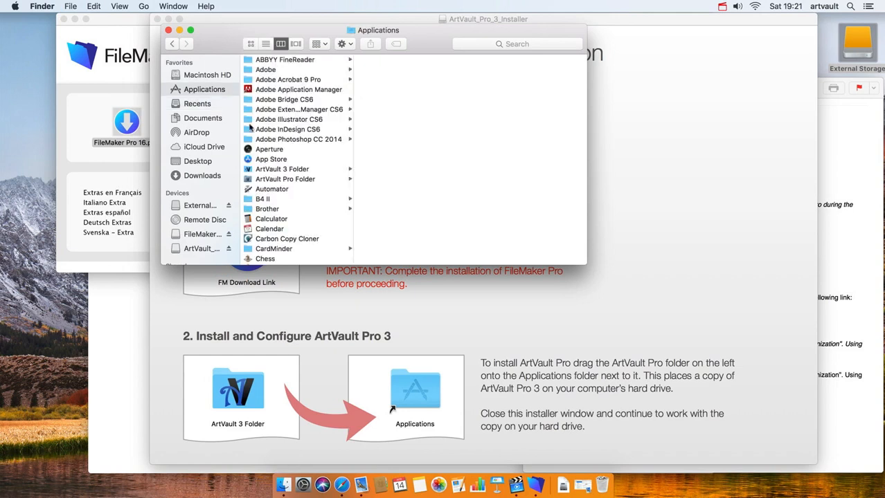
{"action": "left_click", "coordinate": [274, 170]}
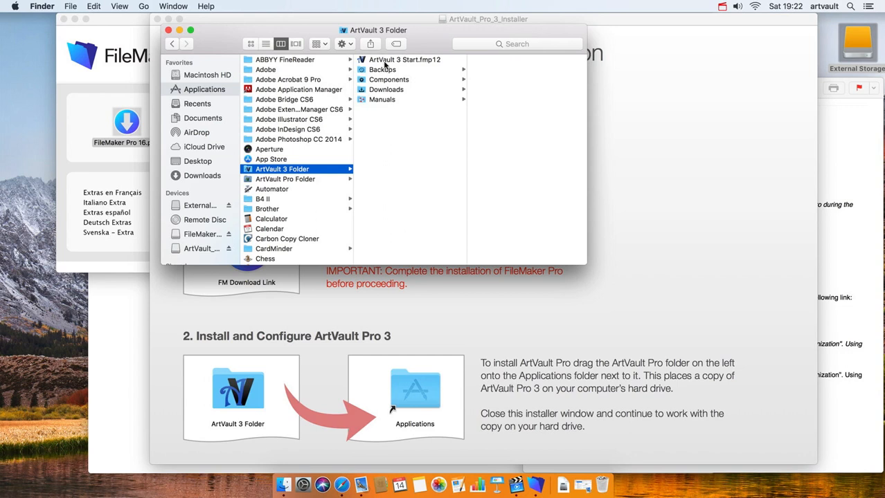
{"action": "left_click_drag", "start_coordinate": [379, 63], "coordinate": [476, 151]}
{"action": "left_click_drag", "start_coordinate": [545, 389], "coordinate": [555, 488]}
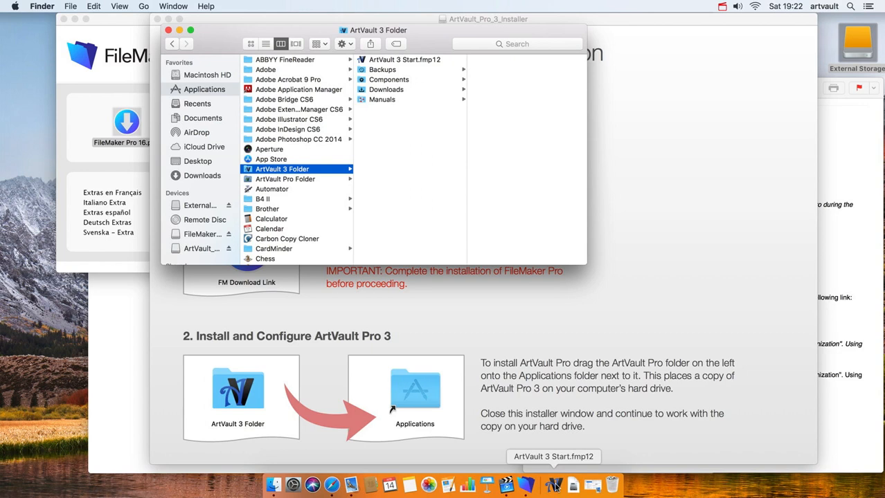
{"action": "left_click", "coordinate": [555, 485]}
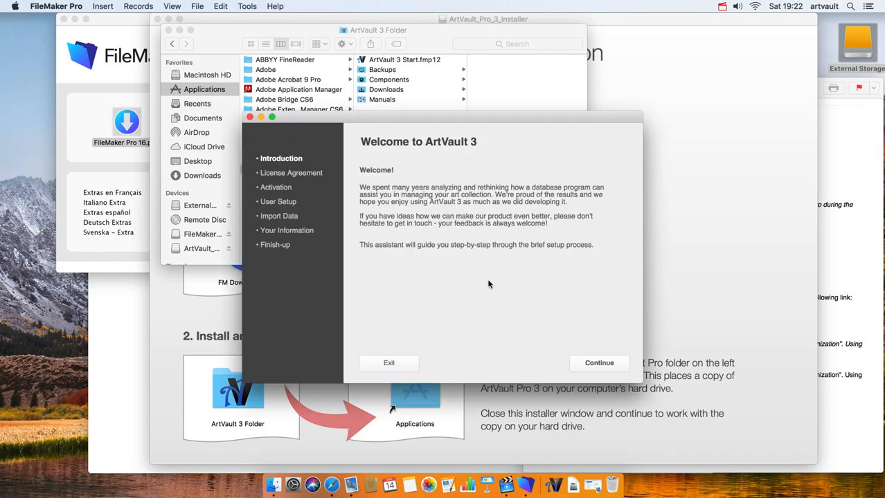
- Continue past the welcome page and agree to the ArtVault 3 licensing terms
{"action": "left_click", "coordinate": [601, 364]}
{"action": "left_click", "coordinate": [608, 365]}
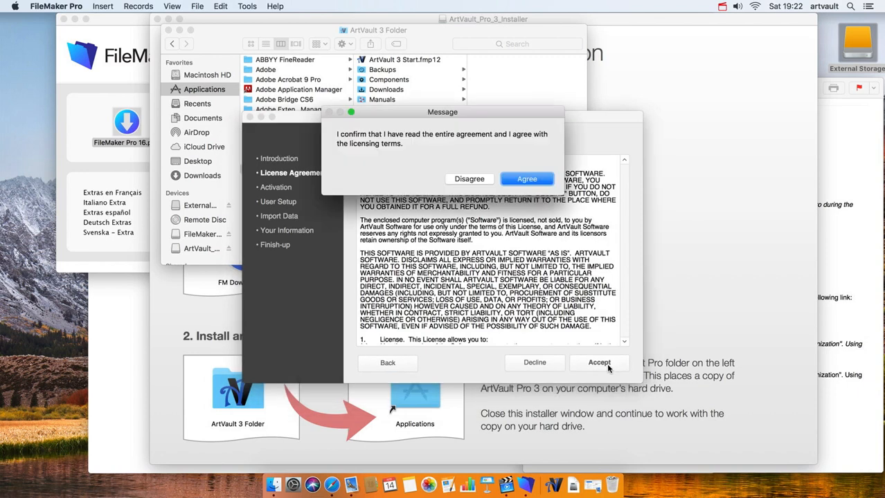
{"action": "left_click", "coordinate": [526, 180]}
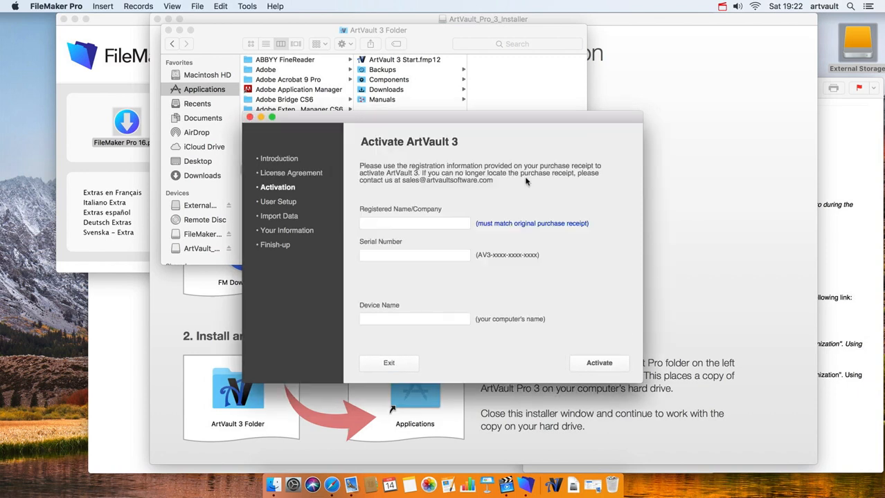
- Copy the registered name from the purchase e-mail into the activation form
{"action": "left_click", "coordinate": [449, 225]}
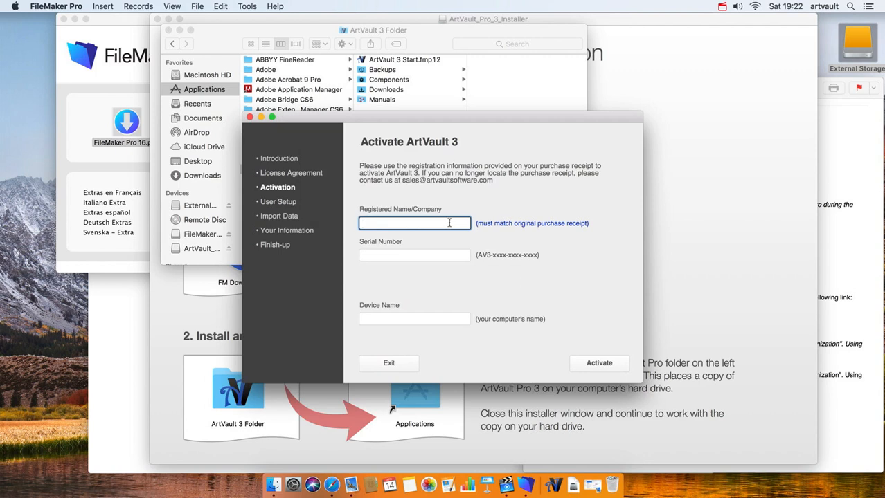
{"action": "left_click", "coordinate": [846, 229]}
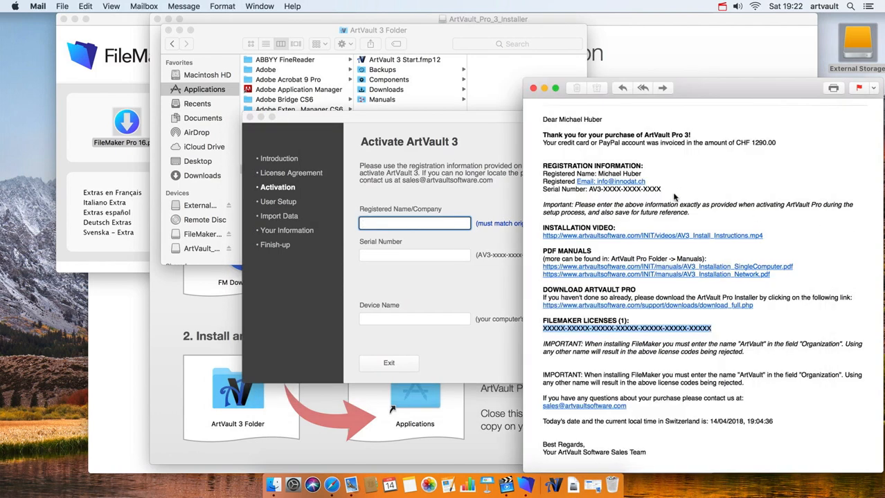
{"action": "left_click_drag", "start_coordinate": [643, 173], "coordinate": [598, 175]}
{"action": "key", "text": "super+c"}
{"action": "left_click", "coordinate": [439, 219]}
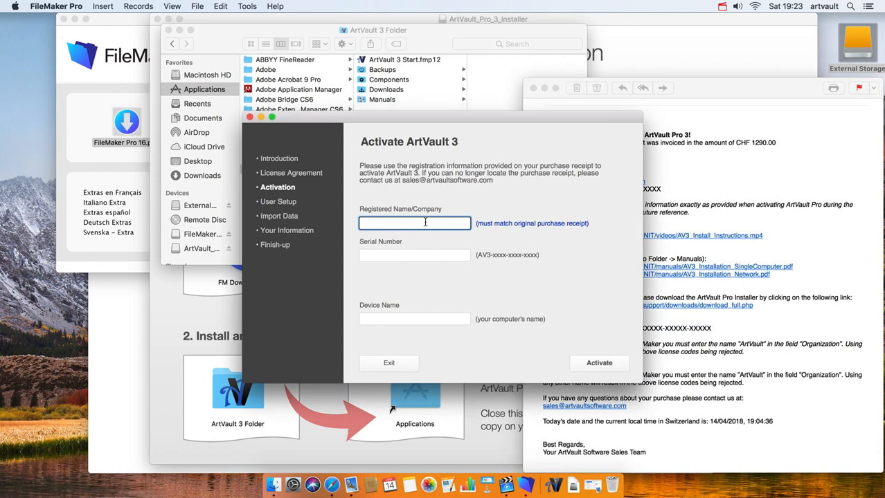
{"action": "key", "text": "super+v"}
{"action": "left_click_drag", "start_coordinate": [479, 119], "coordinate": [388, 111]}
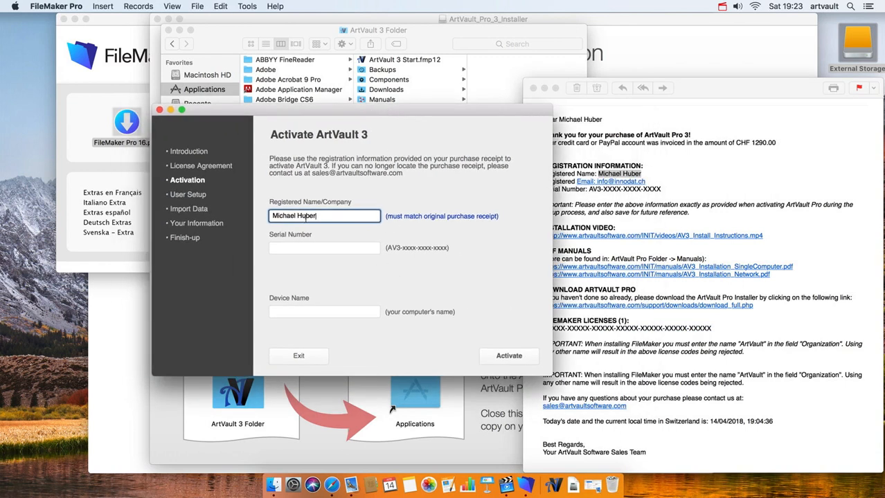
- Copy the serial number from the purchase e-mail into the Serial Number field
{"action": "left_click", "coordinate": [664, 185]}
{"action": "left_click_drag", "start_coordinate": [664, 188], "coordinate": [588, 189]}
{"action": "key", "text": "super+c"}
{"action": "left_click", "coordinate": [400, 220]}
{"action": "key", "text": "Tab"}
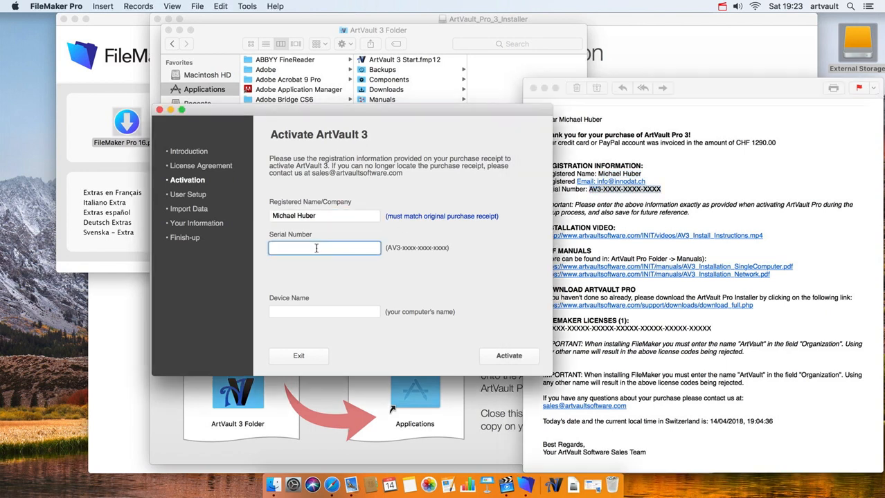
{"action": "key", "text": "super+v"}
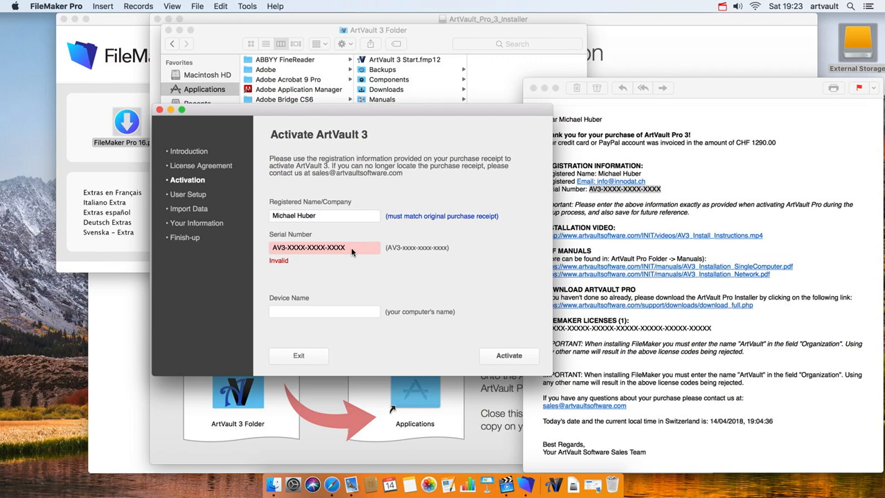
- Enter iMac as the device name and activate the software
{"action": "left_click", "coordinate": [350, 312]}
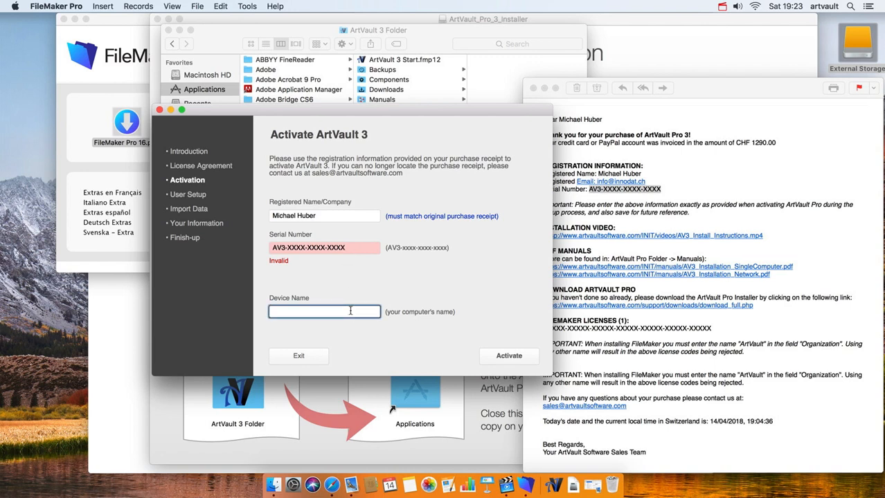
{"action": "type", "text": "iMac"}
{"action": "left_click", "coordinate": [402, 339]}
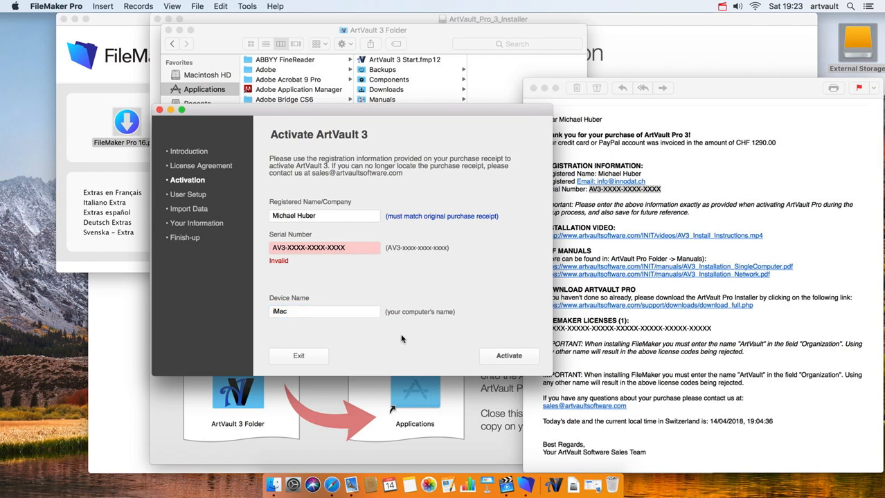
{"action": "left_click", "coordinate": [503, 356]}
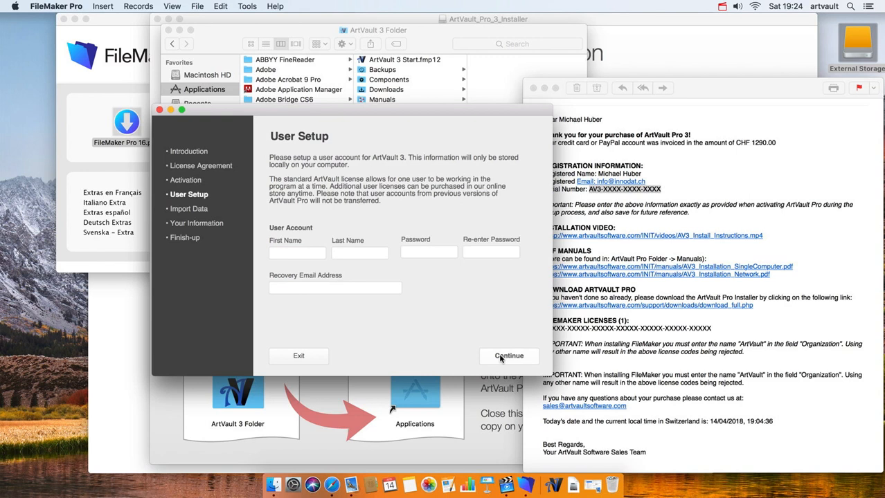
- Enter the user's first and last name on the User Setup page
{"action": "left_click", "coordinate": [313, 254]}
{"action": "key", "text": "Tab"}
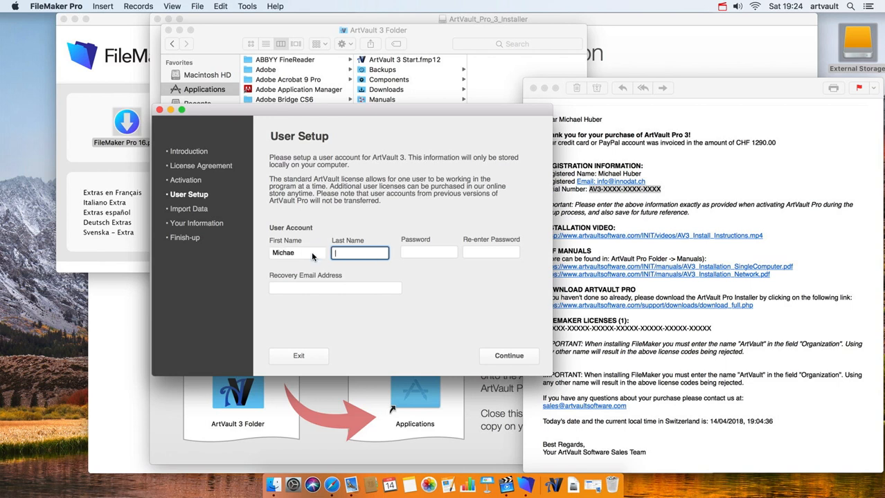
{"action": "left_click", "coordinate": [312, 253]}
{"action": "type", "text": "l"}
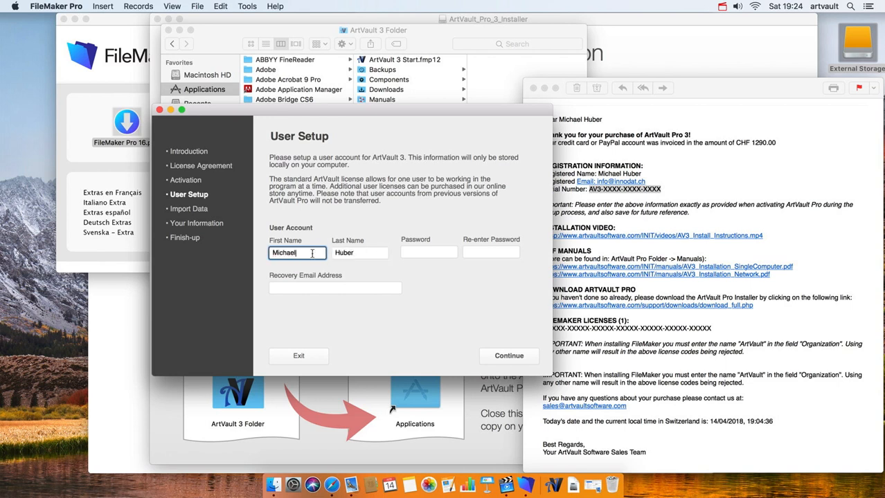
- Type the account password in Password and again in Re-enter Password
{"action": "left_click", "coordinate": [423, 251]}
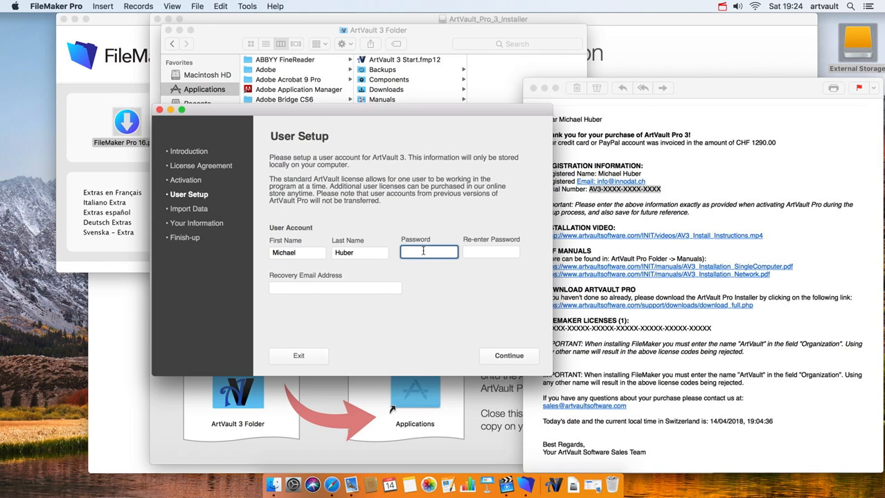
{"action": "type", "text": "********"}
{"action": "key", "text": "Tab"}
{"action": "type", "text": "********"}
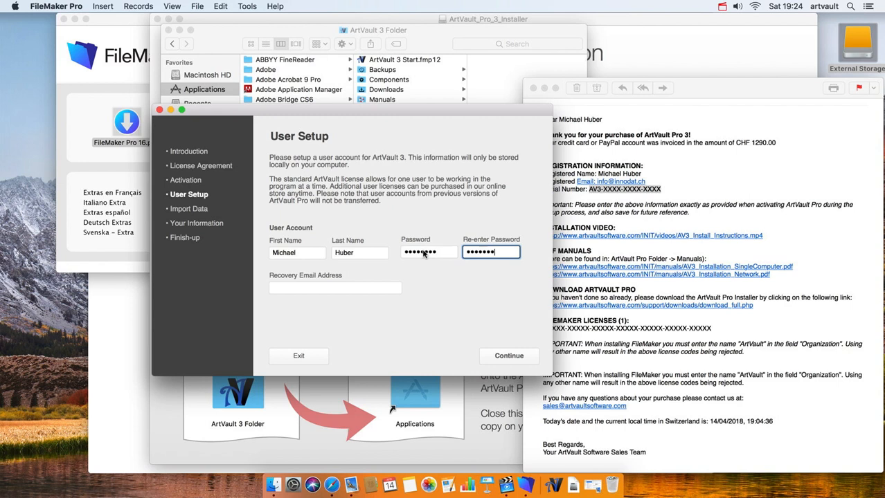
{"action": "key", "text": "Tab"}
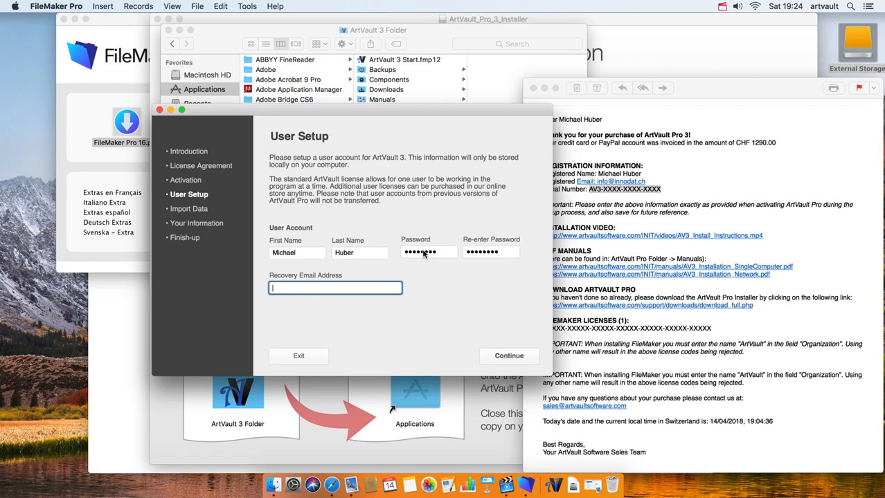
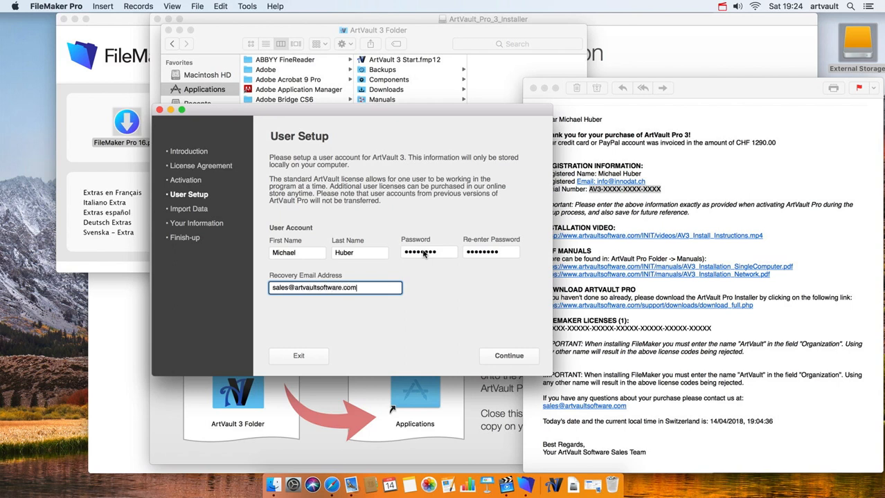
- Enter the recovery e-mail address in the Recovery Email Address field
{"action": "left_click", "coordinate": [427, 274]}
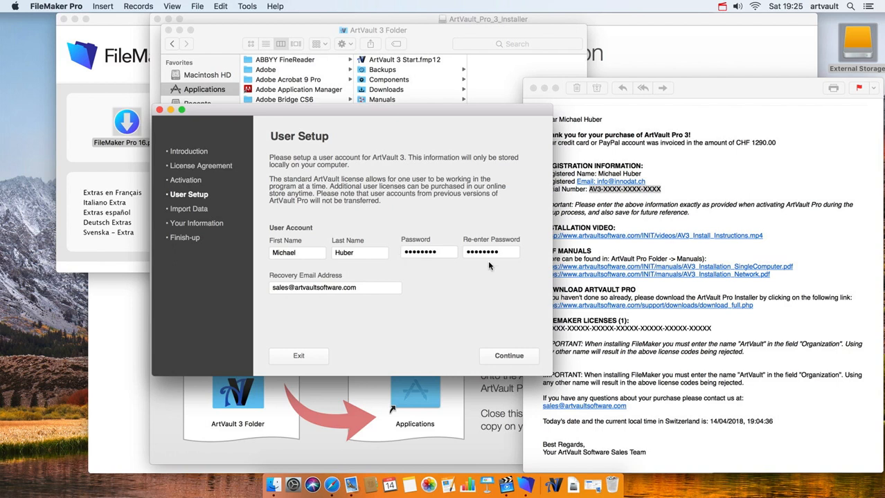
{"action": "left_click", "coordinate": [310, 288]}
{"action": "left_click", "coordinate": [378, 307]}
- Start a new empty collection and set the owner's salutation to Mr
{"action": "left_click", "coordinate": [507, 356]}
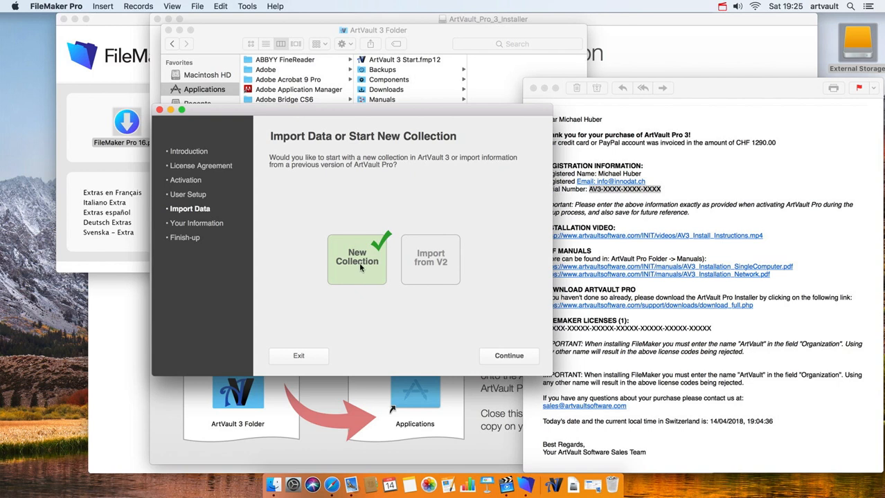
{"action": "left_click", "coordinate": [504, 357]}
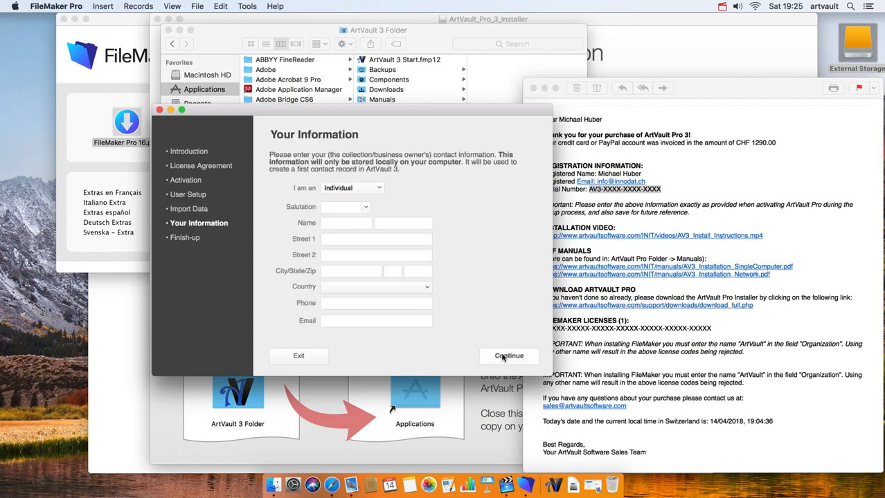
{"action": "left_click", "coordinate": [366, 208]}
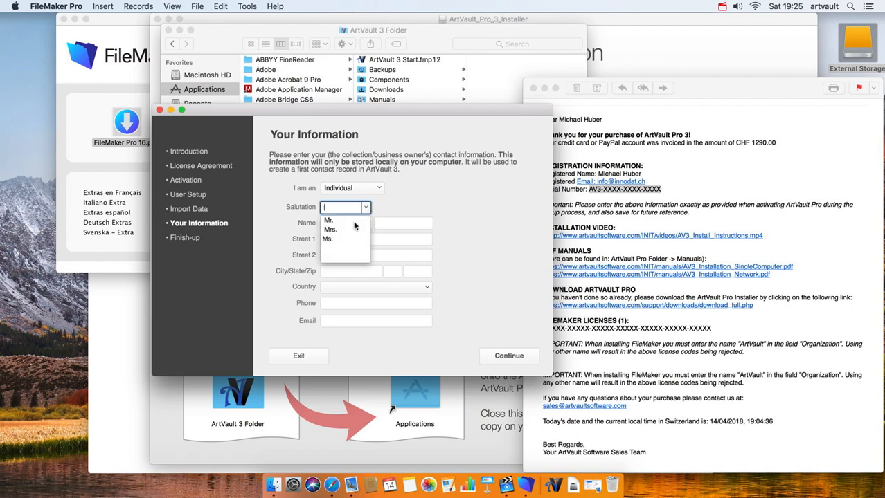
{"action": "left_click", "coordinate": [354, 221]}
- Enter the owner's first and last name in the contact details
{"action": "left_click", "coordinate": [354, 222]}
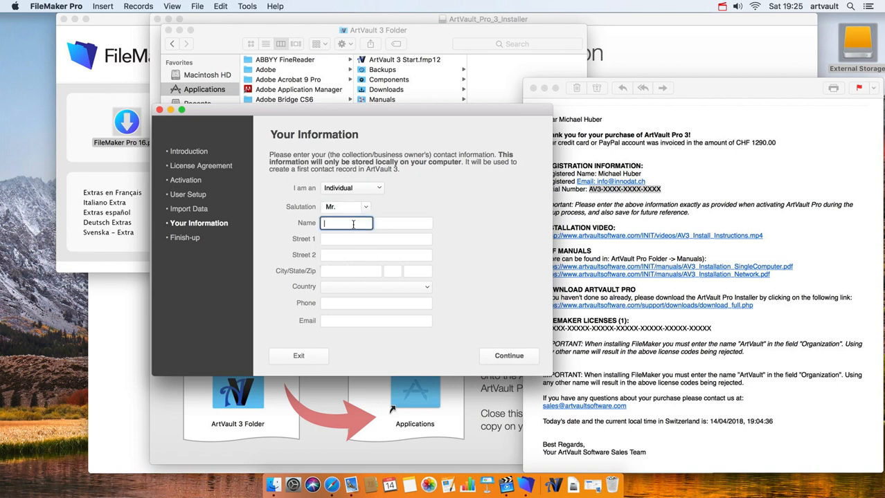
{"action": "key", "text": "Tab"}
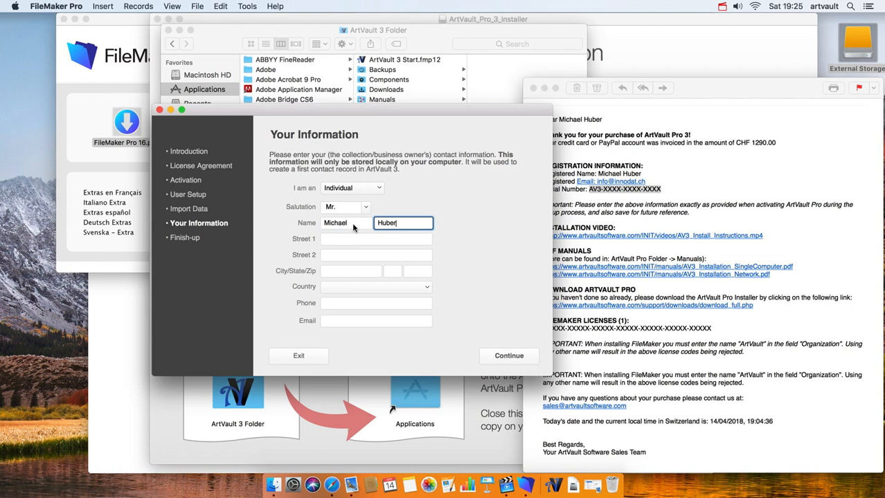
{"action": "key", "text": "Tab"}
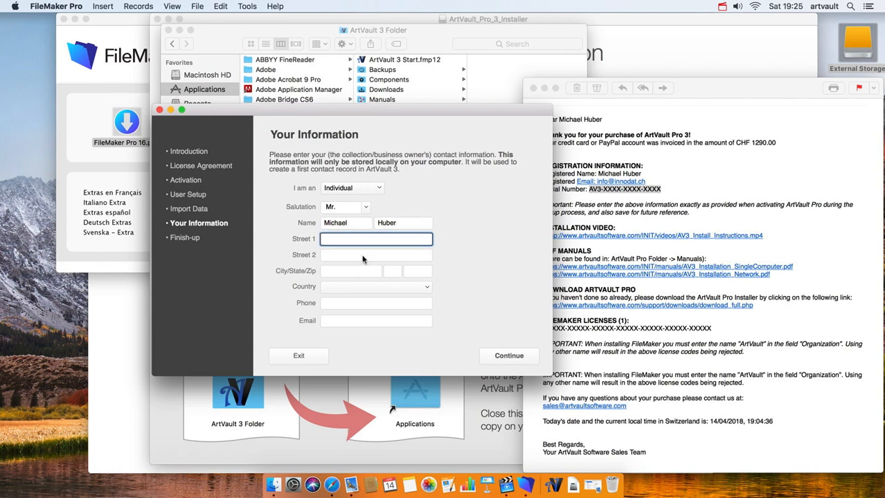
- Choose Switzerland as the country, dismiss the backup alert, and finish setup
{"action": "left_click", "coordinate": [368, 287]}
{"action": "type", "text": "s"}
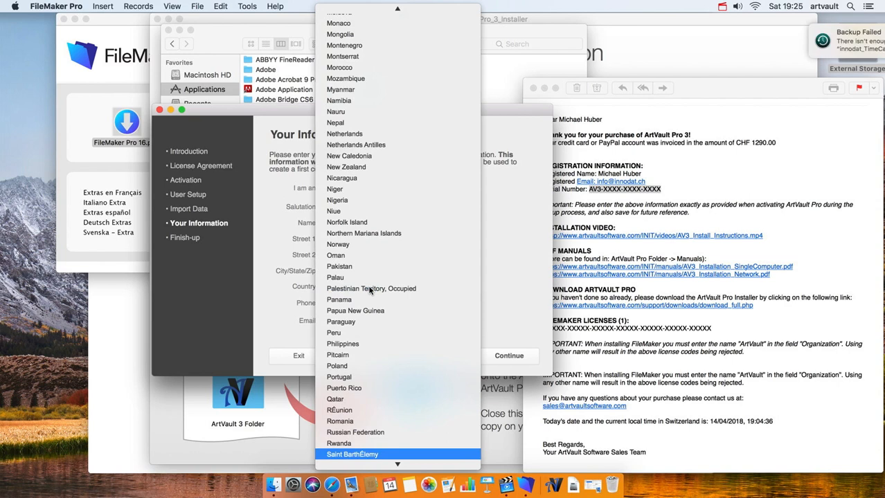
{"action": "type", "text": "witzerland"}
{"action": "key", "text": "Return"}
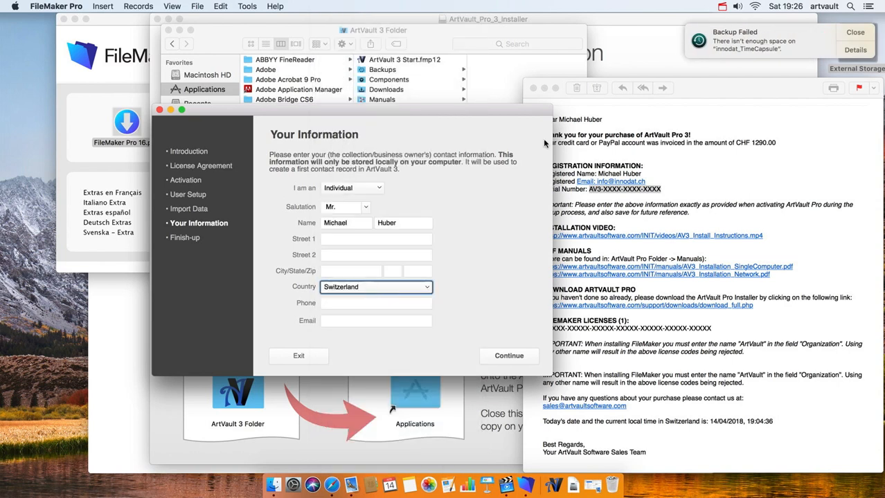
{"action": "left_click", "coordinate": [856, 32]}
{"action": "left_click", "coordinate": [379, 348]}
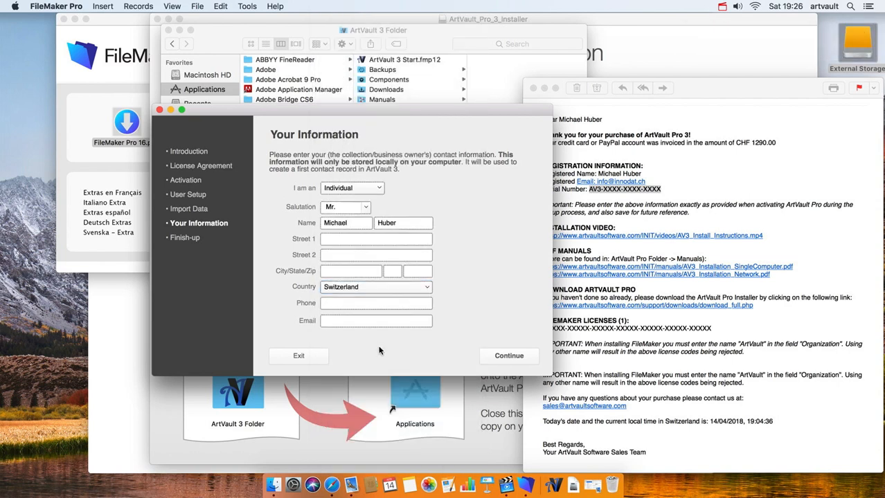
{"action": "left_click", "coordinate": [509, 356]}
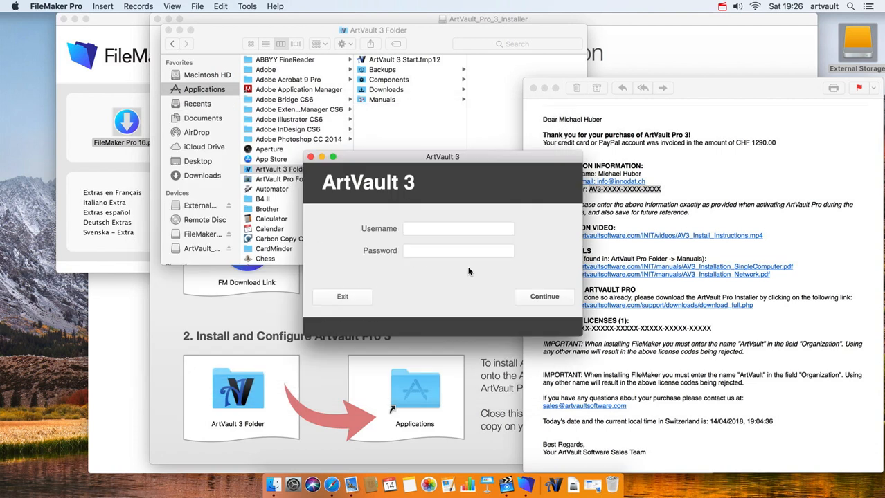
- Log in with the new user's full name as username and the account password
{"action": "left_click", "coordinate": [451, 227]}
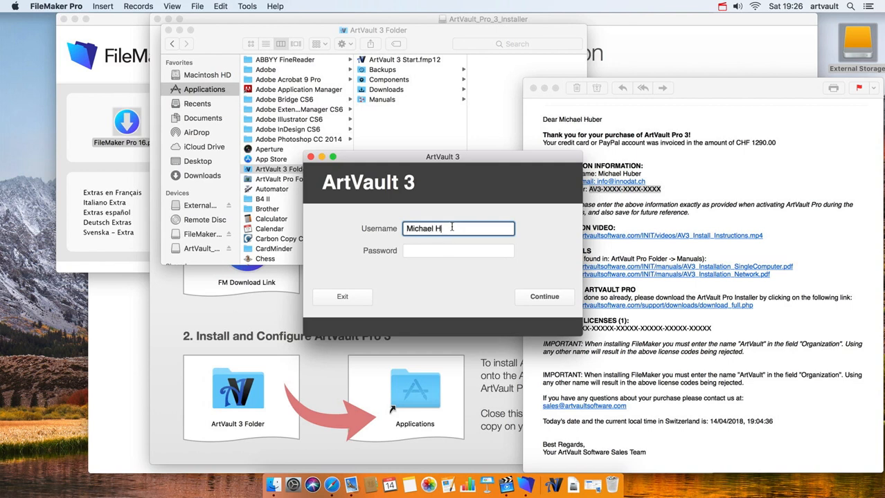
{"action": "key", "text": "Tab"}
{"action": "type", "text": "********"}
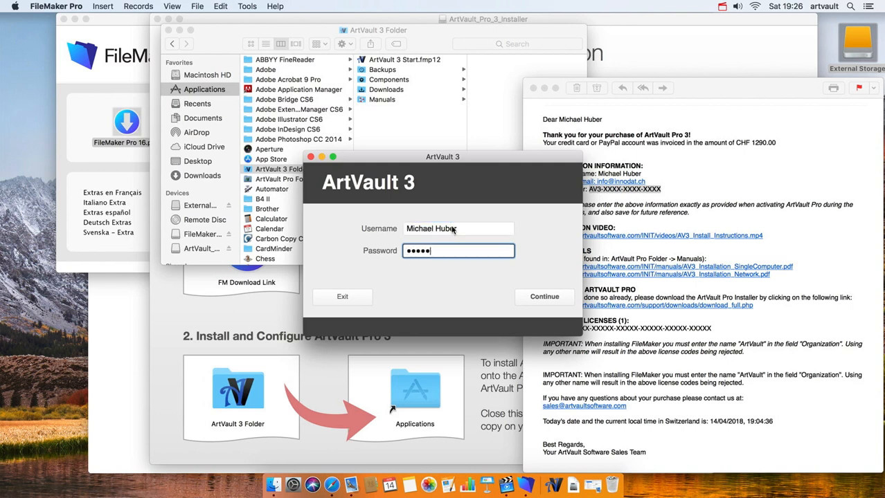
{"action": "left_click", "coordinate": [551, 298]}
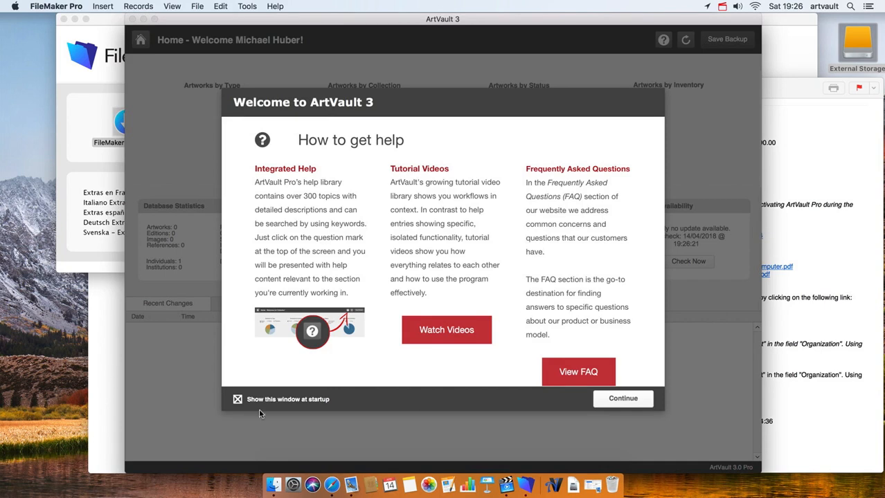
- Page through the Welcome to ArtVault 3 guide and close it, revealing the empty dashboard
{"action": "left_click", "coordinate": [618, 402]}
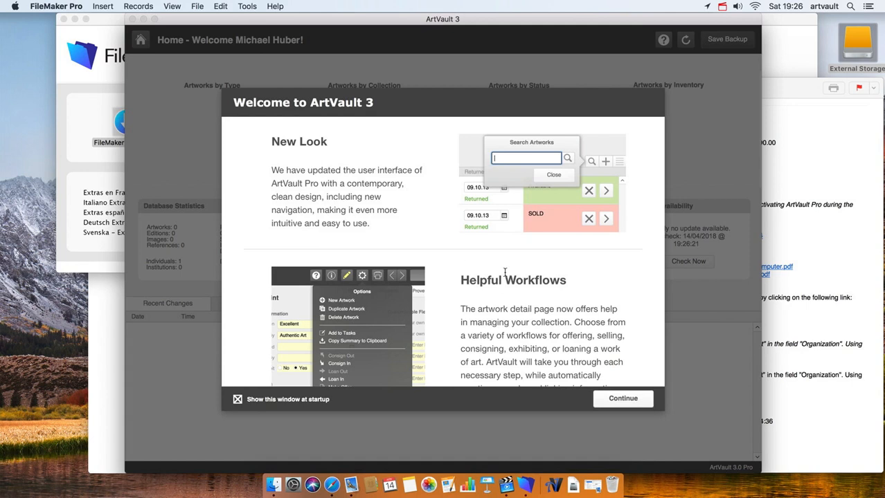
{"action": "scroll", "coordinate": [505, 272], "scroll_direction": "down", "scroll_amount": 10}
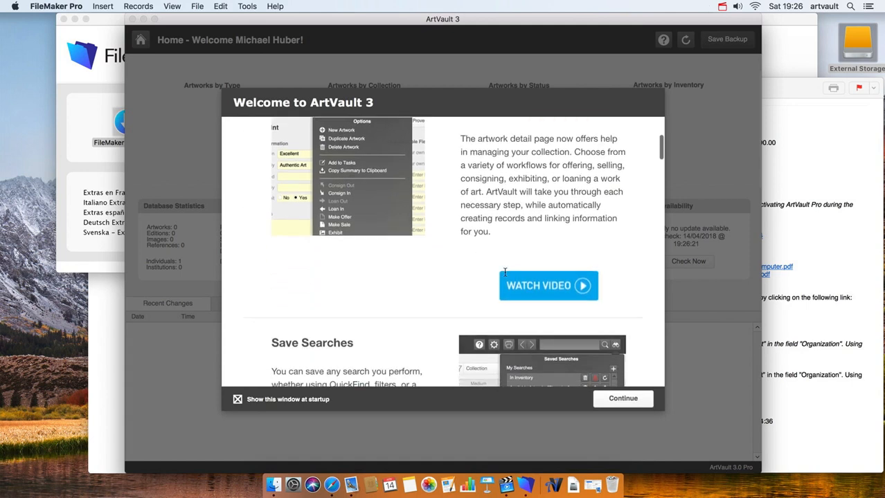
{"action": "scroll", "coordinate": [505, 272], "scroll_direction": "down", "scroll_amount": 2}
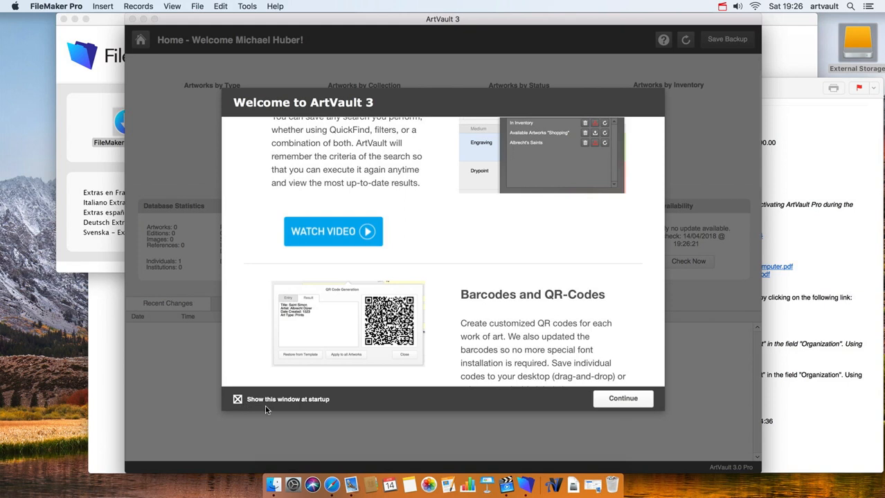
{"action": "left_click", "coordinate": [624, 402]}
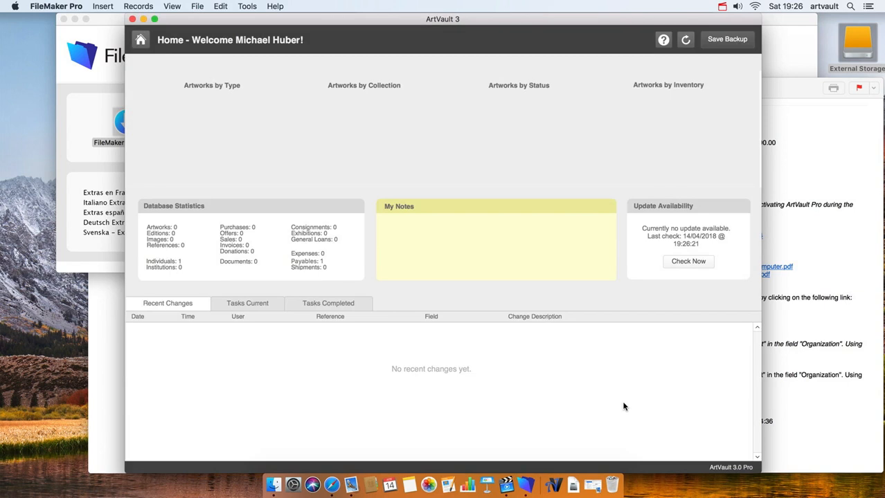